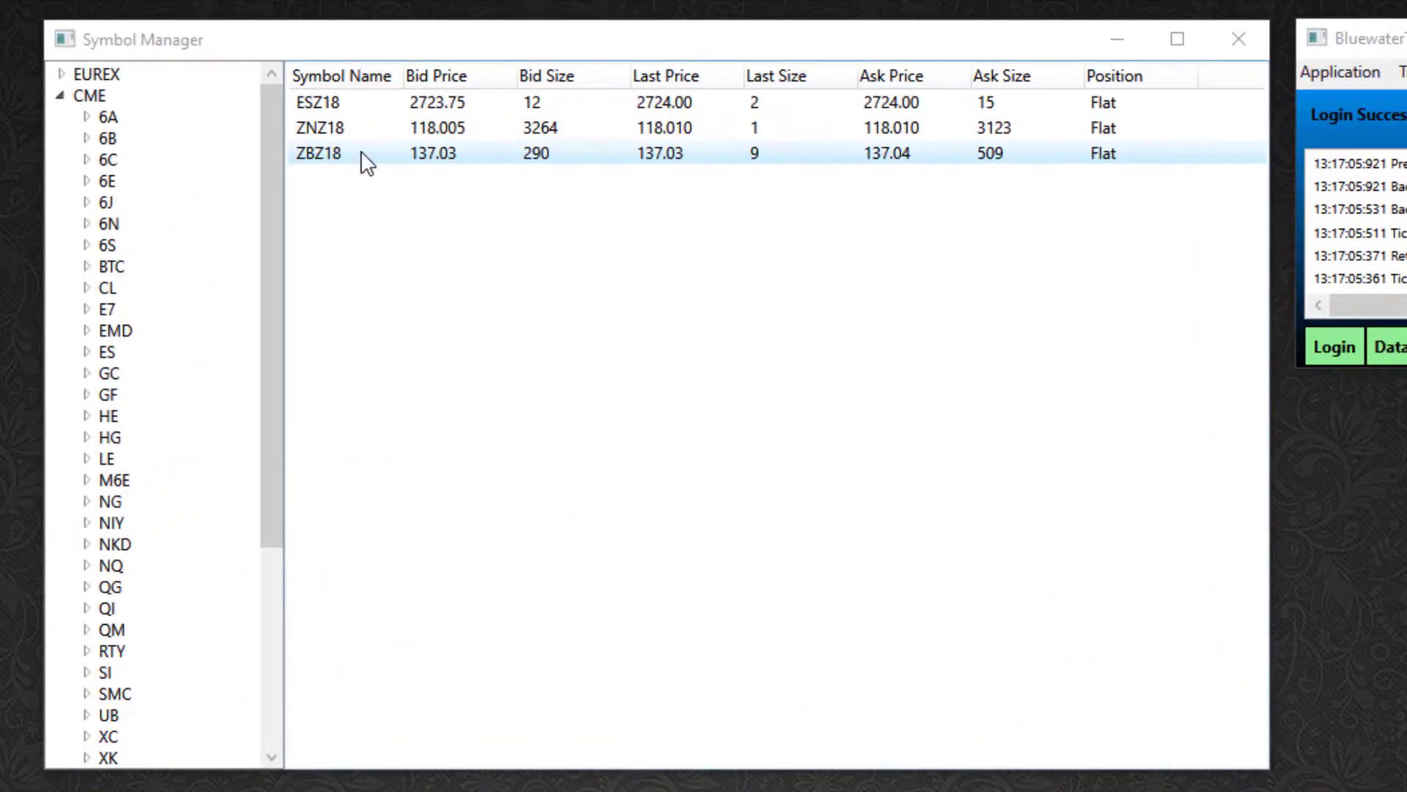
Step: Open a Simulation Trade Chart for ZBZ18 from its Symbol Manager context menu
right_click(515, 83)
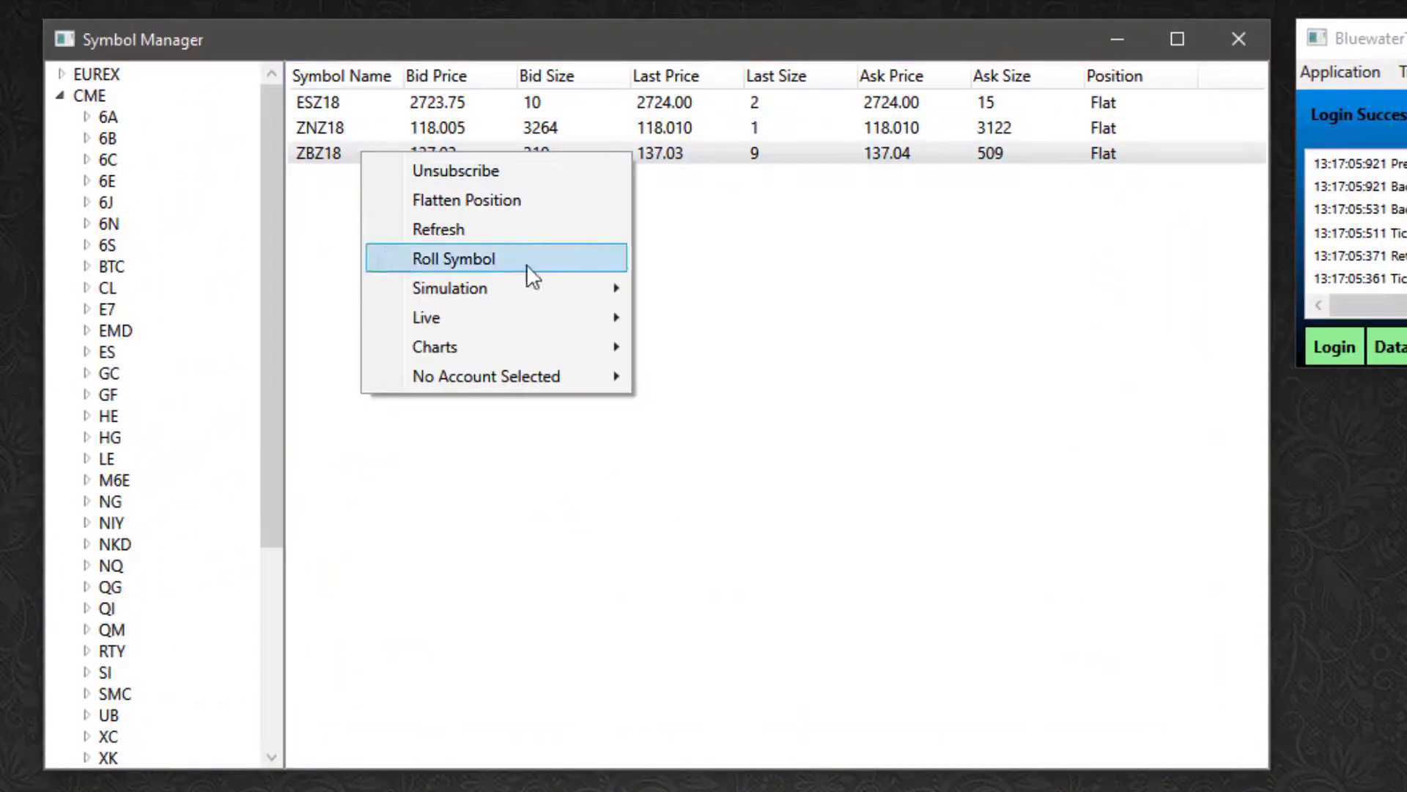
mouse_move(540, 280)
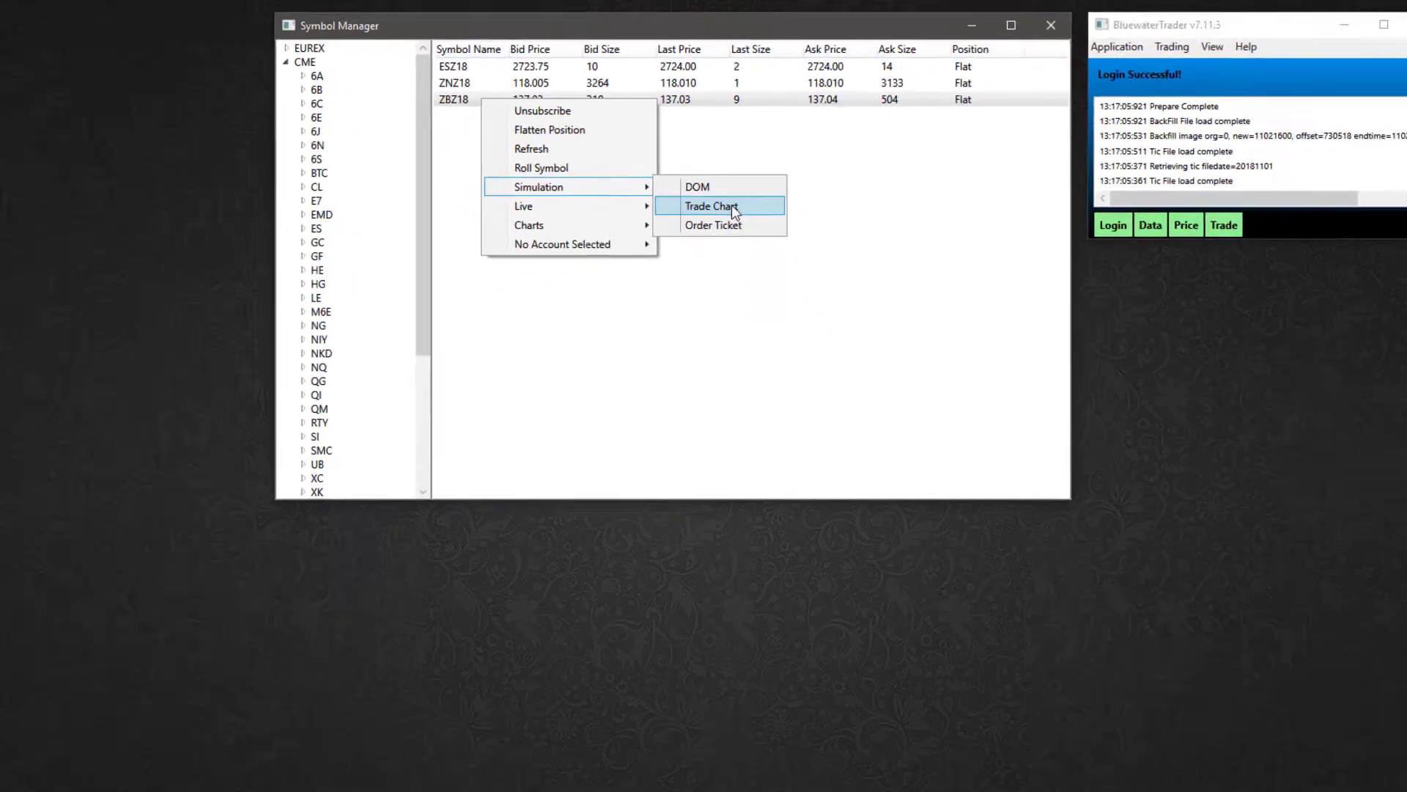
left_click(747, 312)
Step: Move and enlarge the ZBZ18 chart window, heighten the price pane above volume, and rescale the price axis
left_click_drag(739, 132, 563, 102)
left_click_drag(836, 565, 1187, 695)
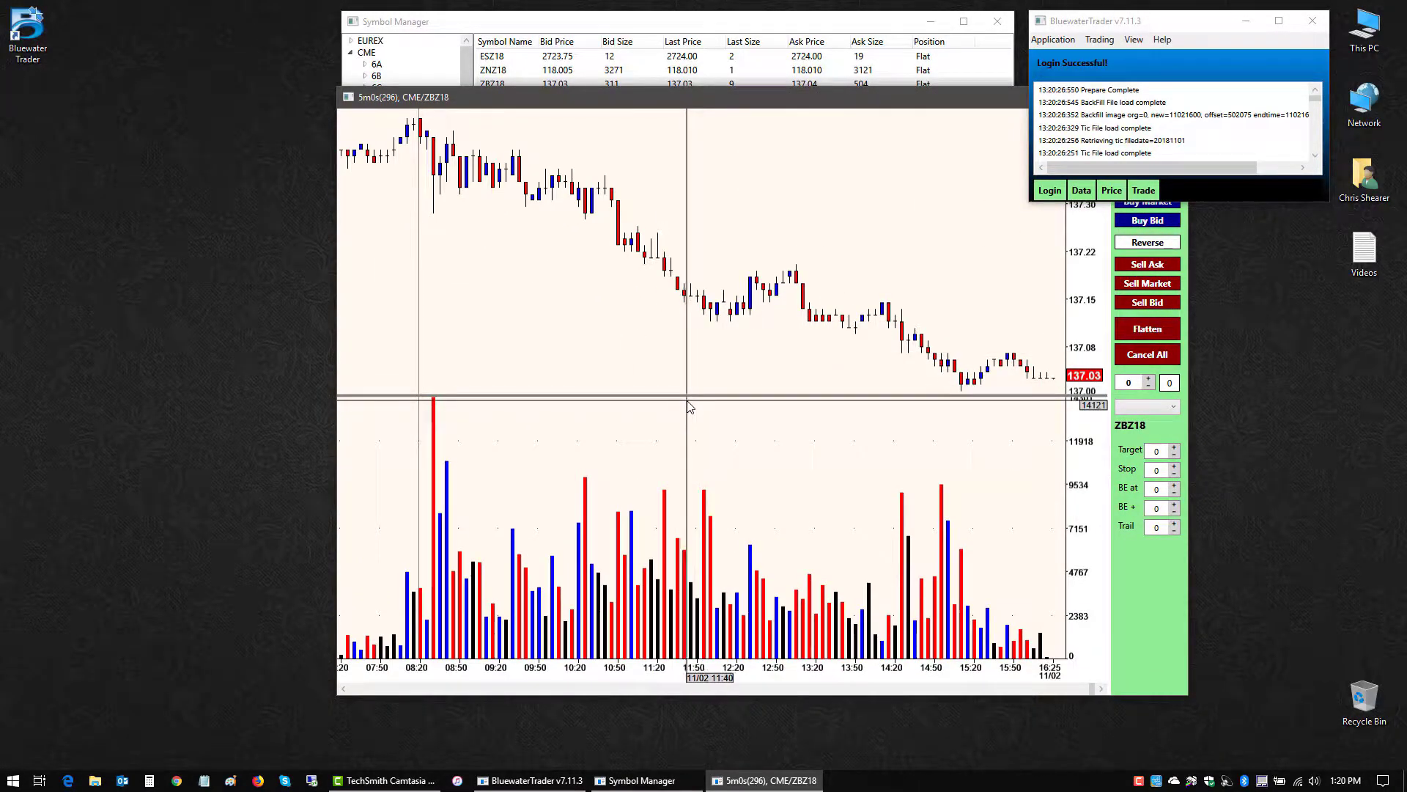
left_click_drag(688, 401, 688, 535)
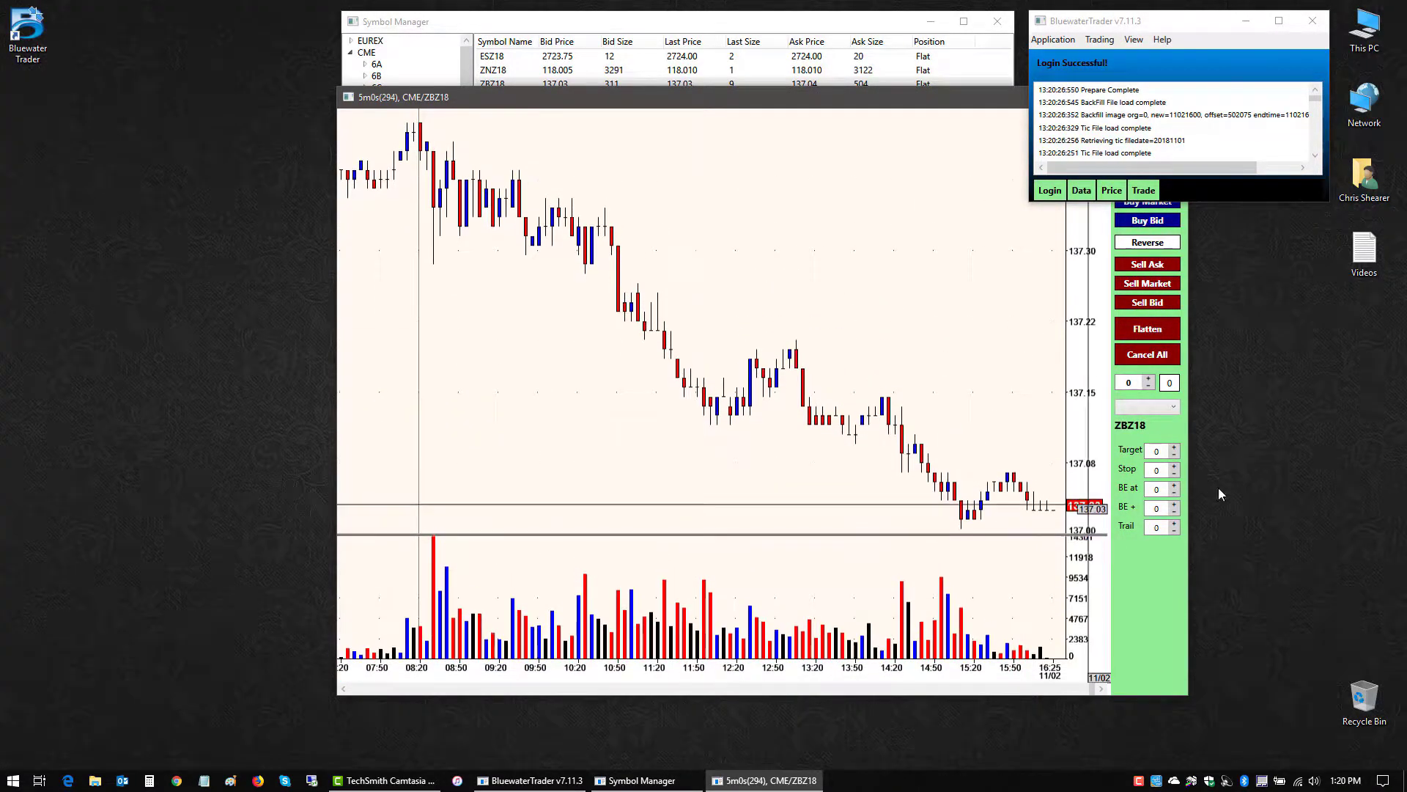
left_click_drag(1081, 462, 1077, 395)
left_click_drag(779, 96, 568, 59)
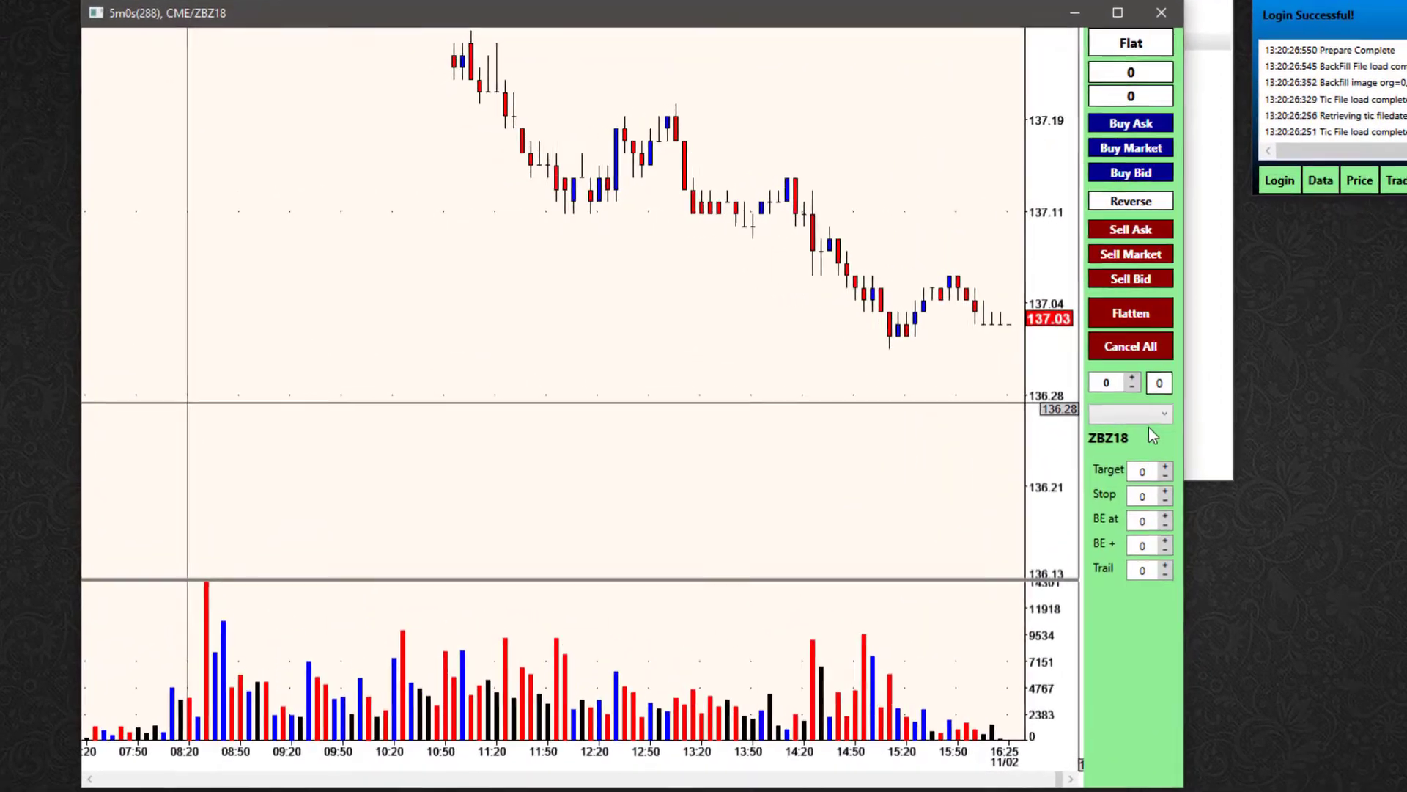
Step: Select SimAccount as the trading account in the chart's order panel
left_click(1142, 413)
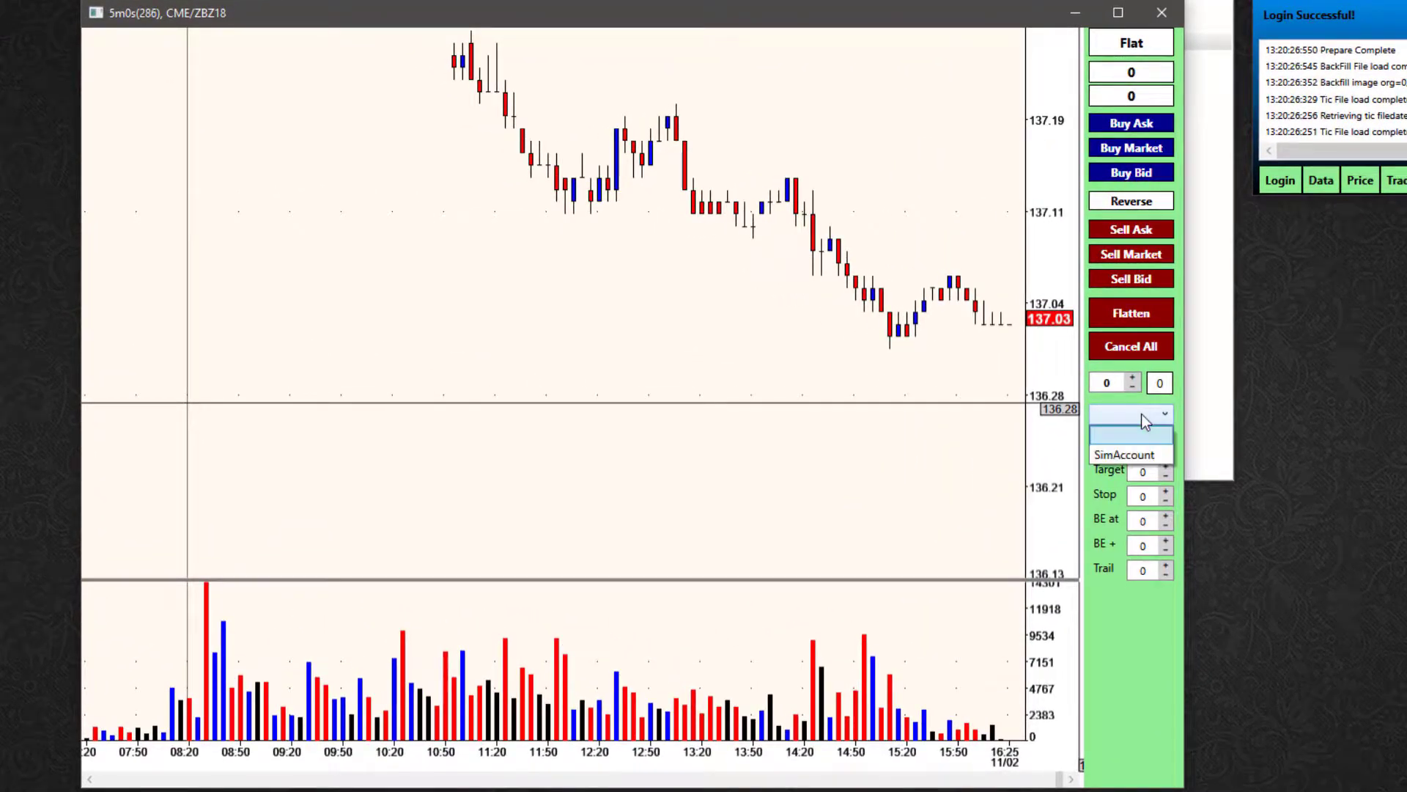
left_click(1142, 452)
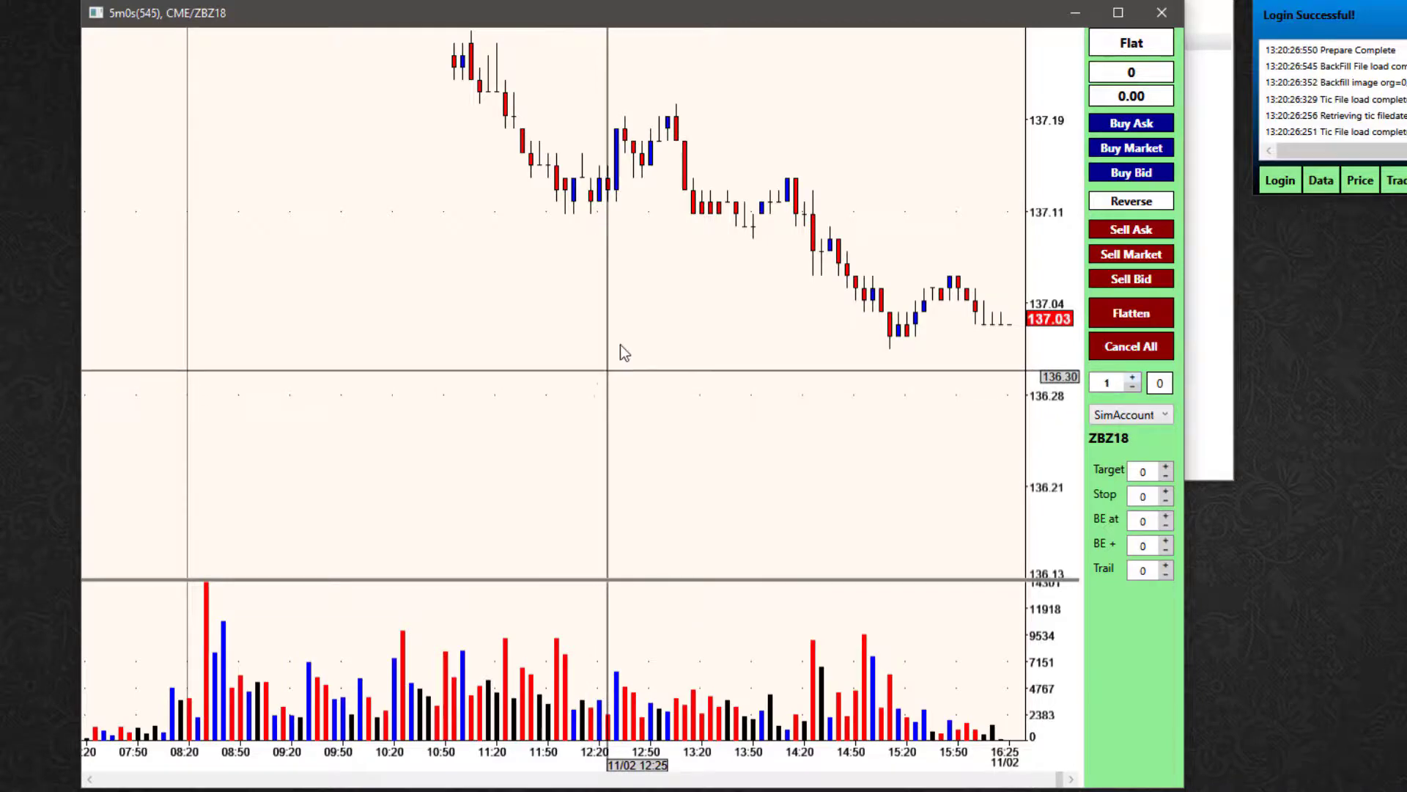
Step: Switch the chart to trade mode, place a buy limit at 136.26 and drag it to a new price
right_click(611, 280)
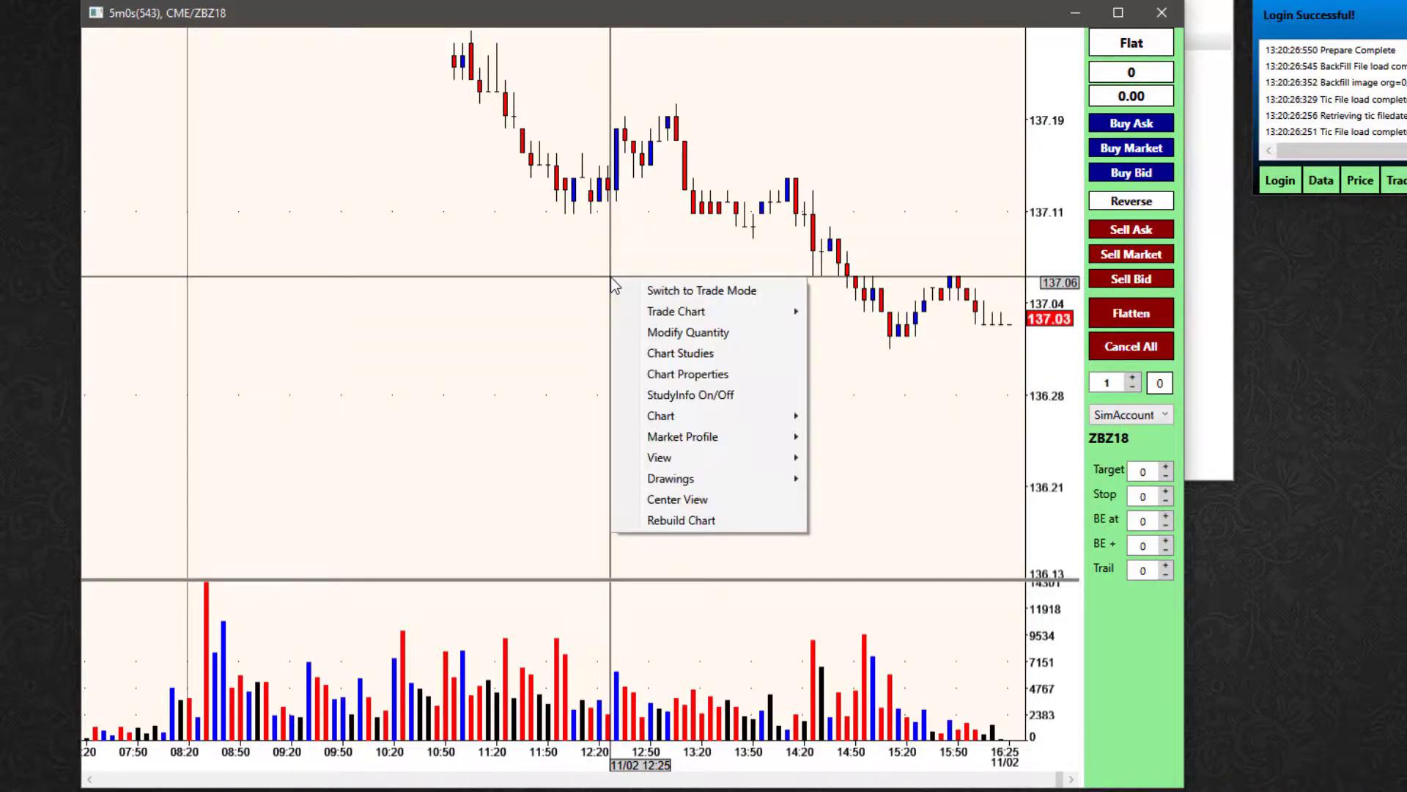
left_click(723, 289)
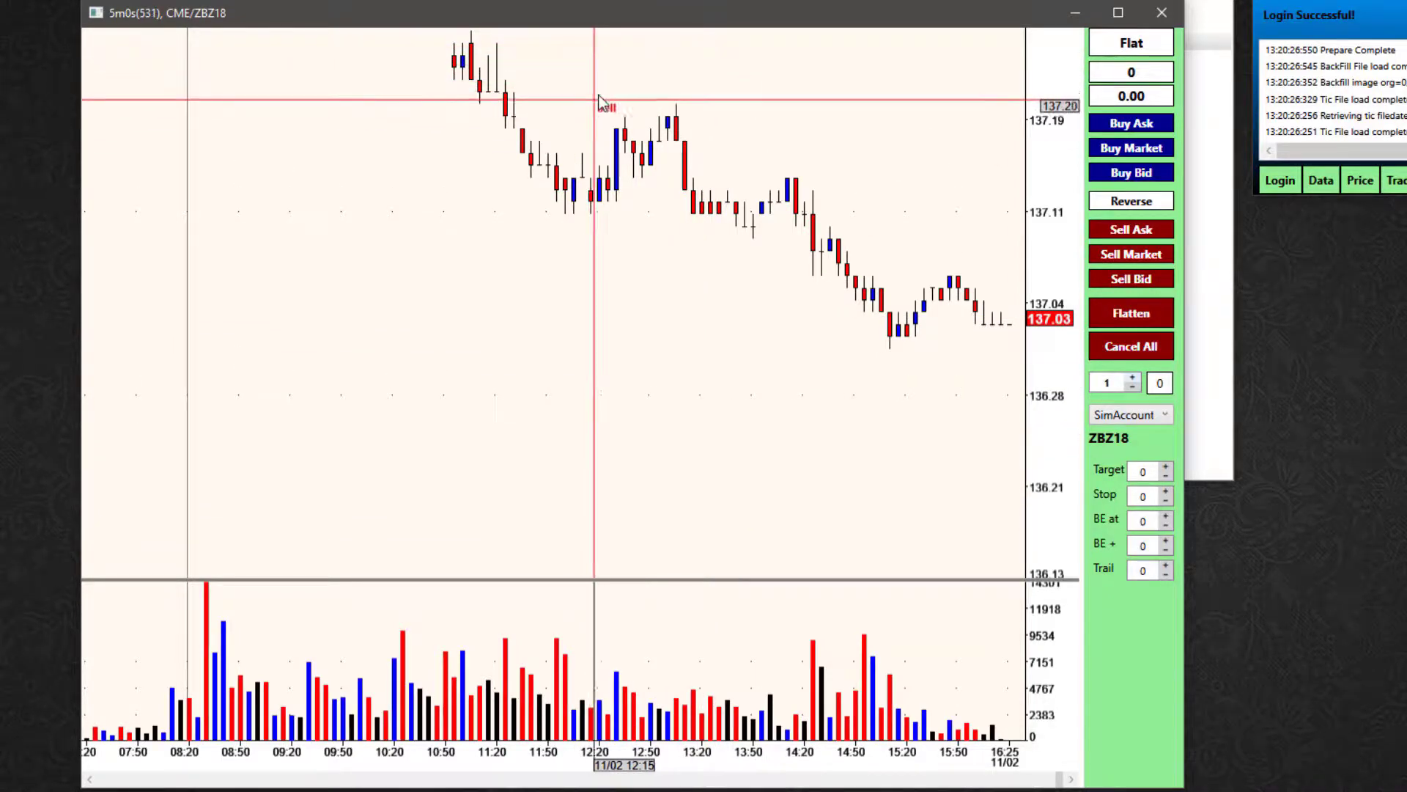
left_click(574, 425)
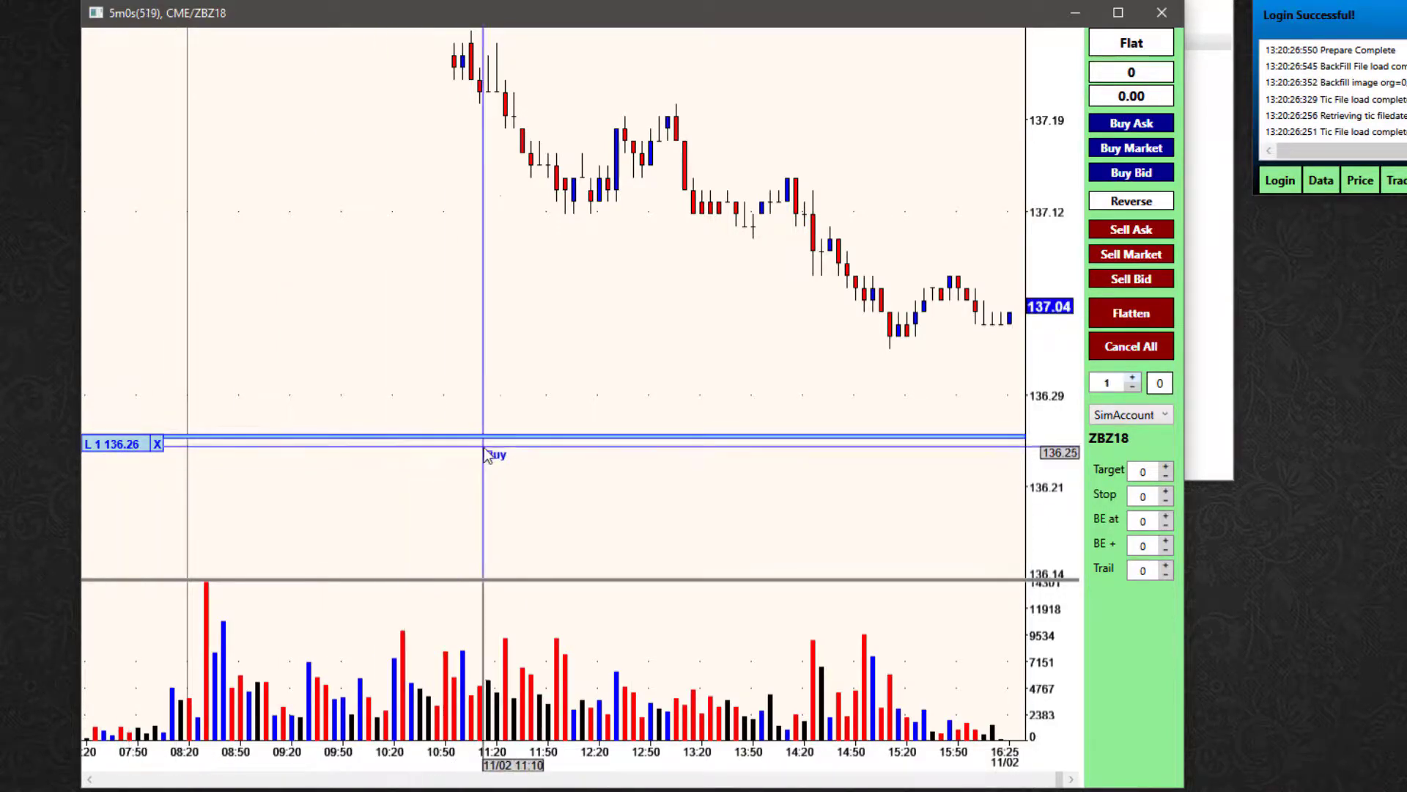
left_click_drag(552, 440, 585, 413)
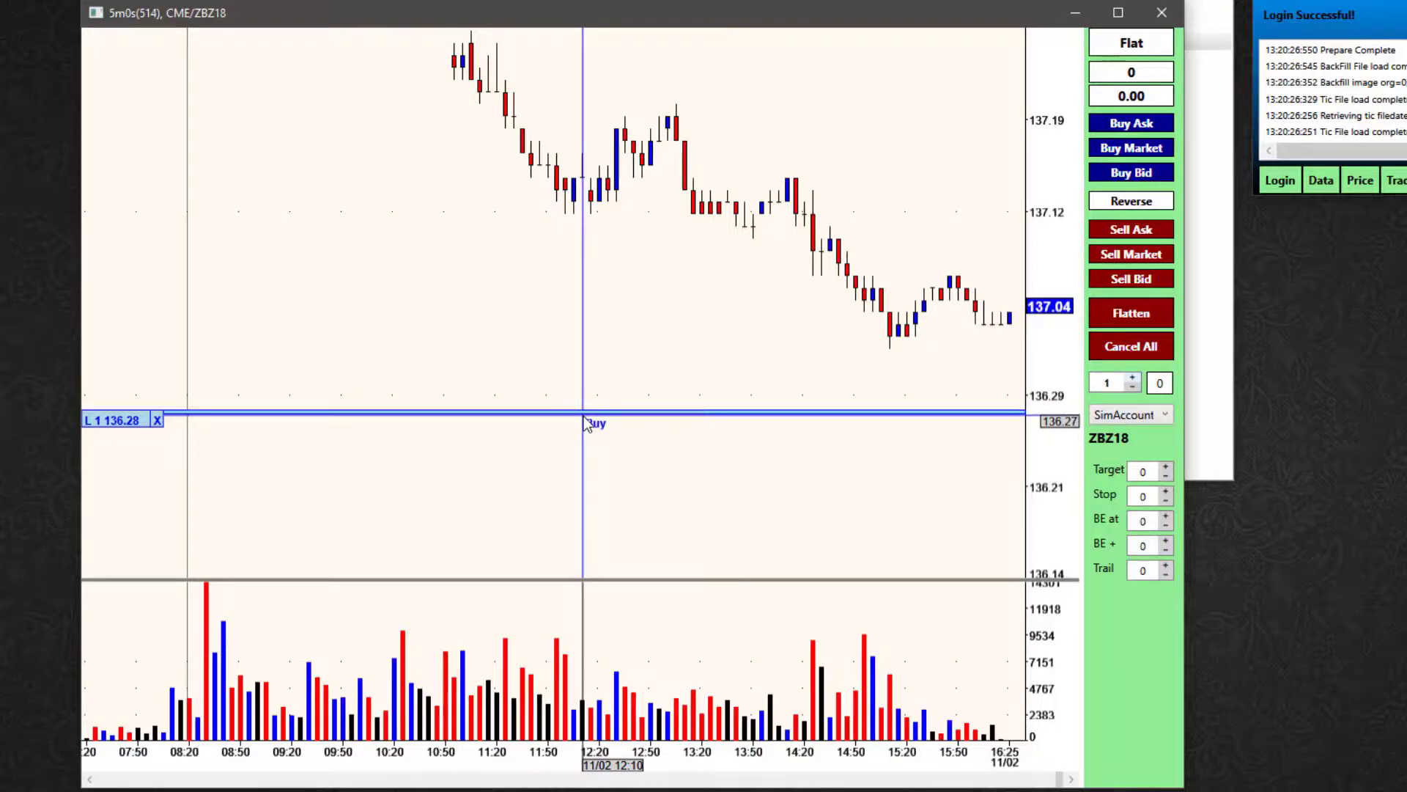
Step: Place a sell limit at 137.25, move it to 137.22, then cancel both limit orders
left_click(547, 49)
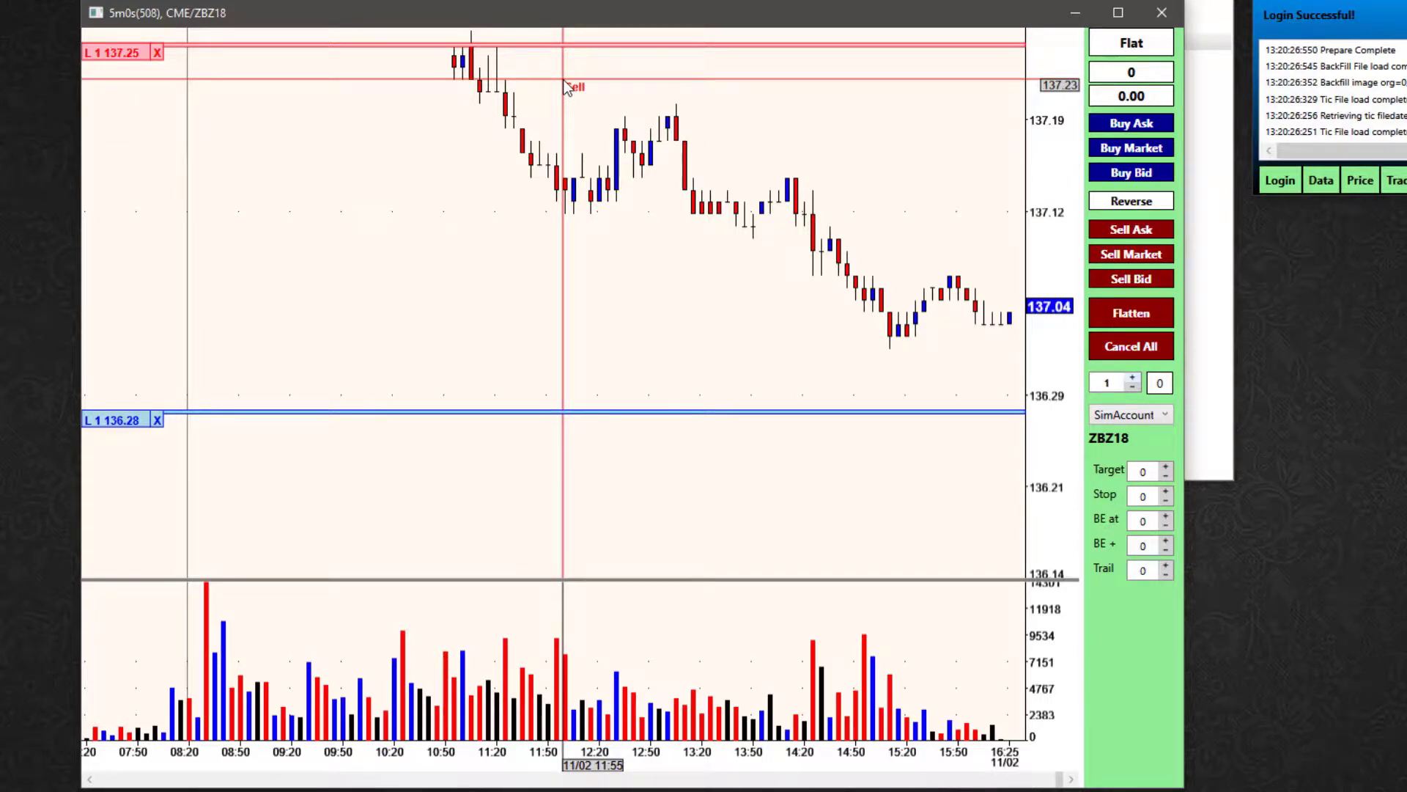
left_click_drag(138, 57, 623, 91)
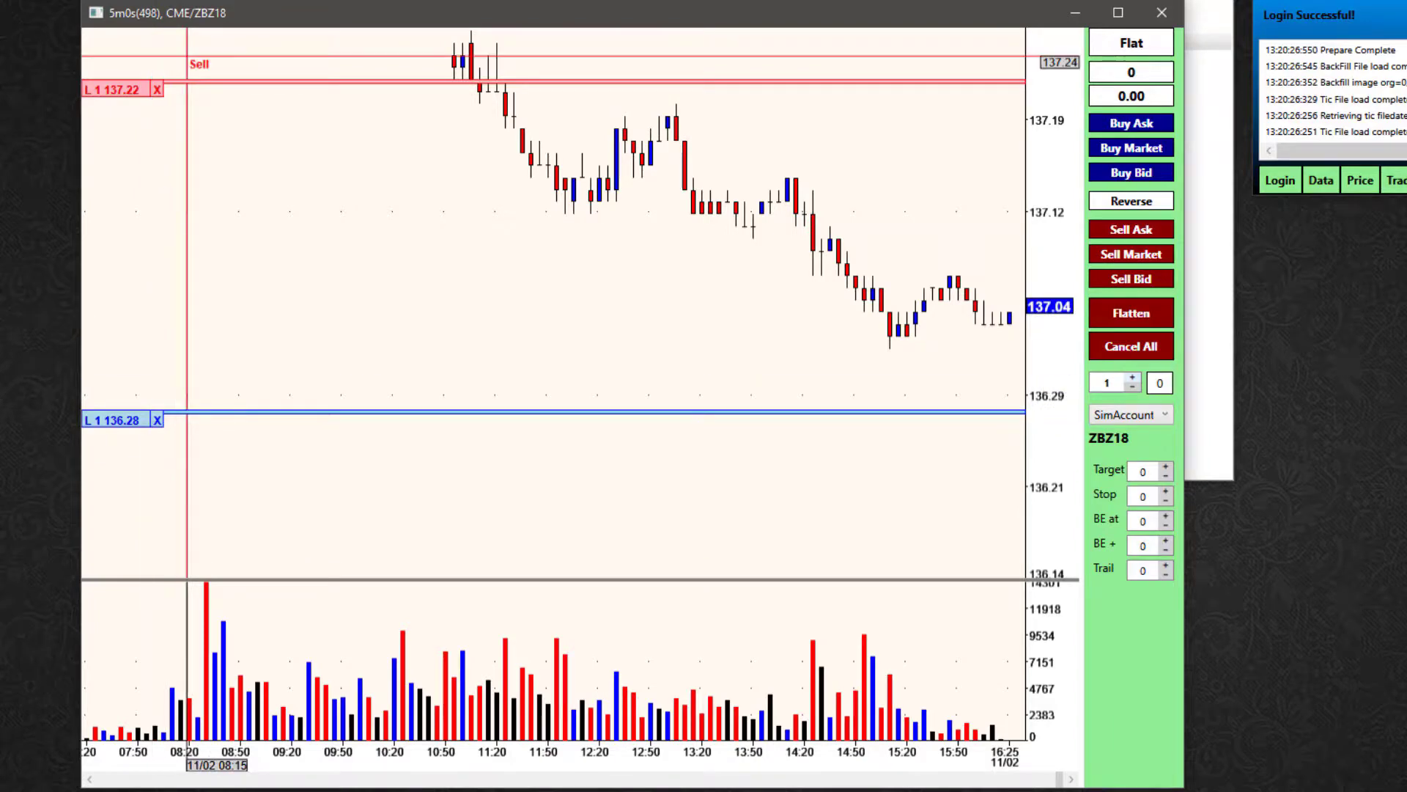
left_click(158, 90)
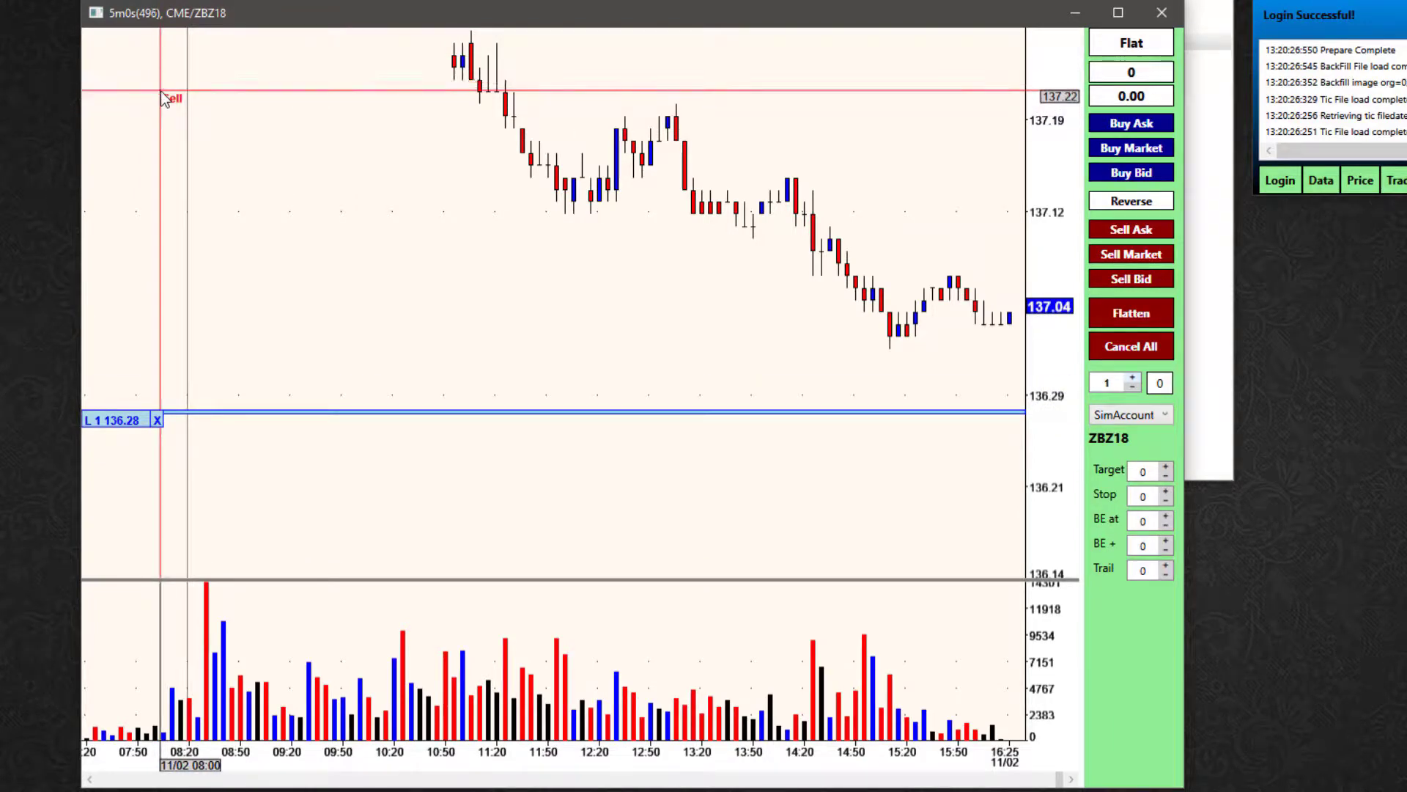
left_click(158, 421)
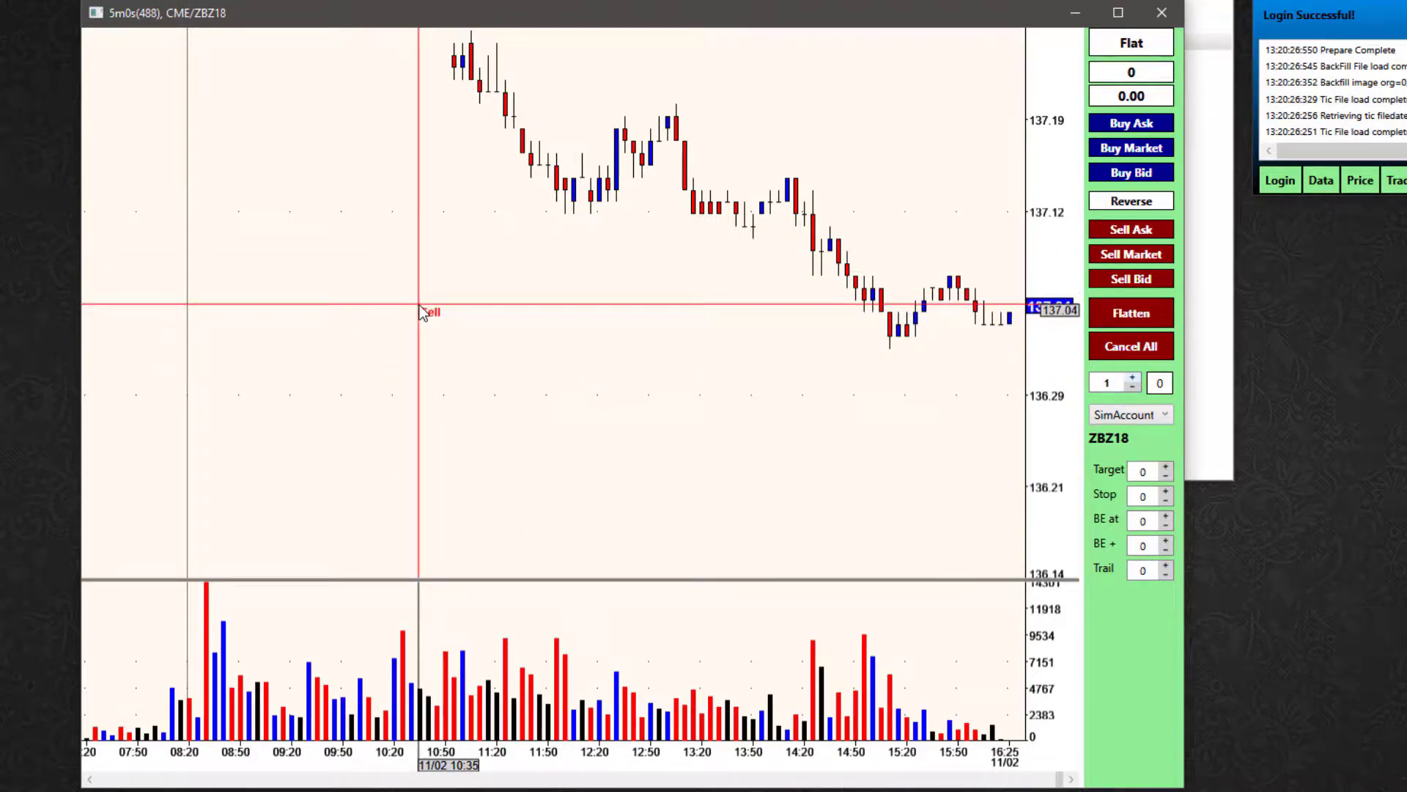
Step: Place sell stop orders at 136.25 and 137.25 from the chart's order options
right_click(385, 446)
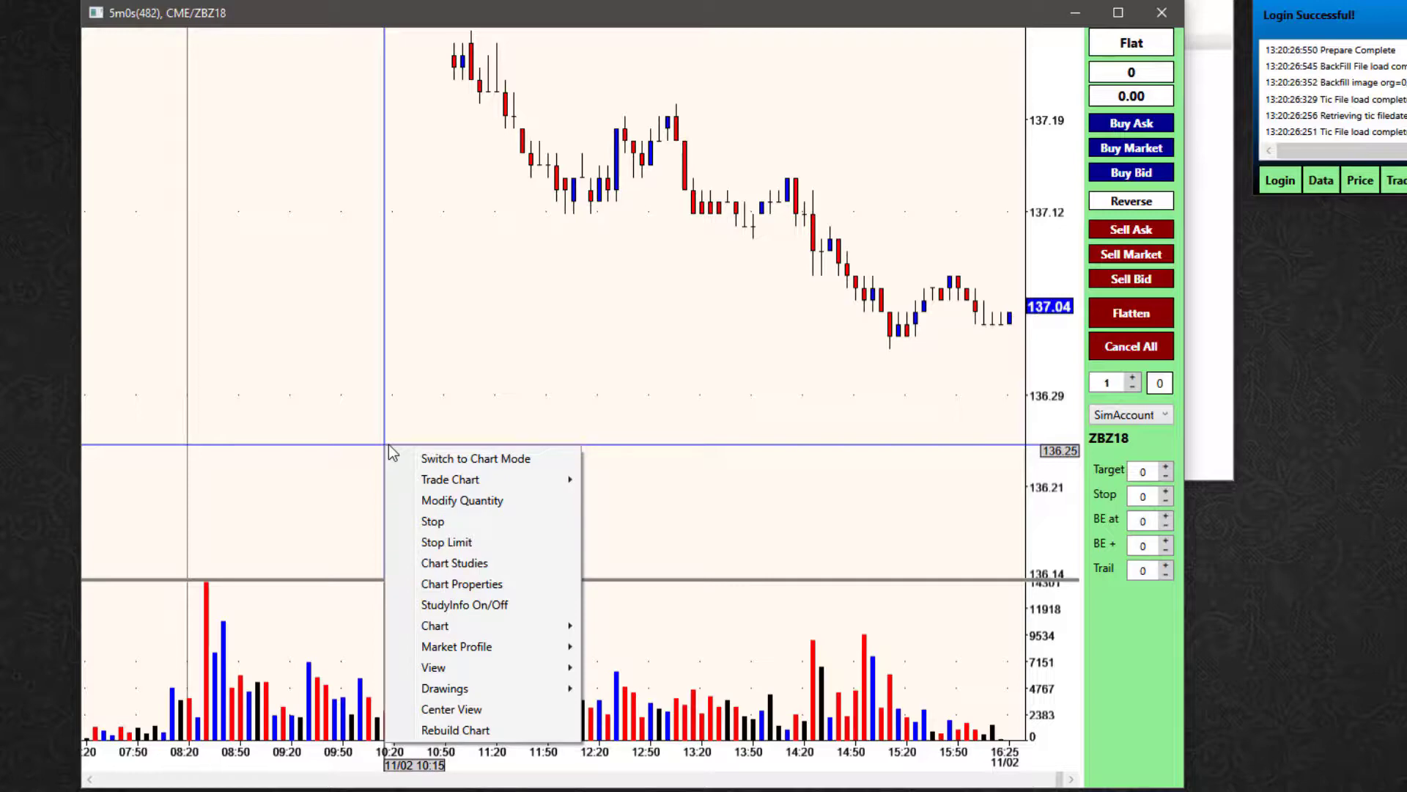
left_click(459, 522)
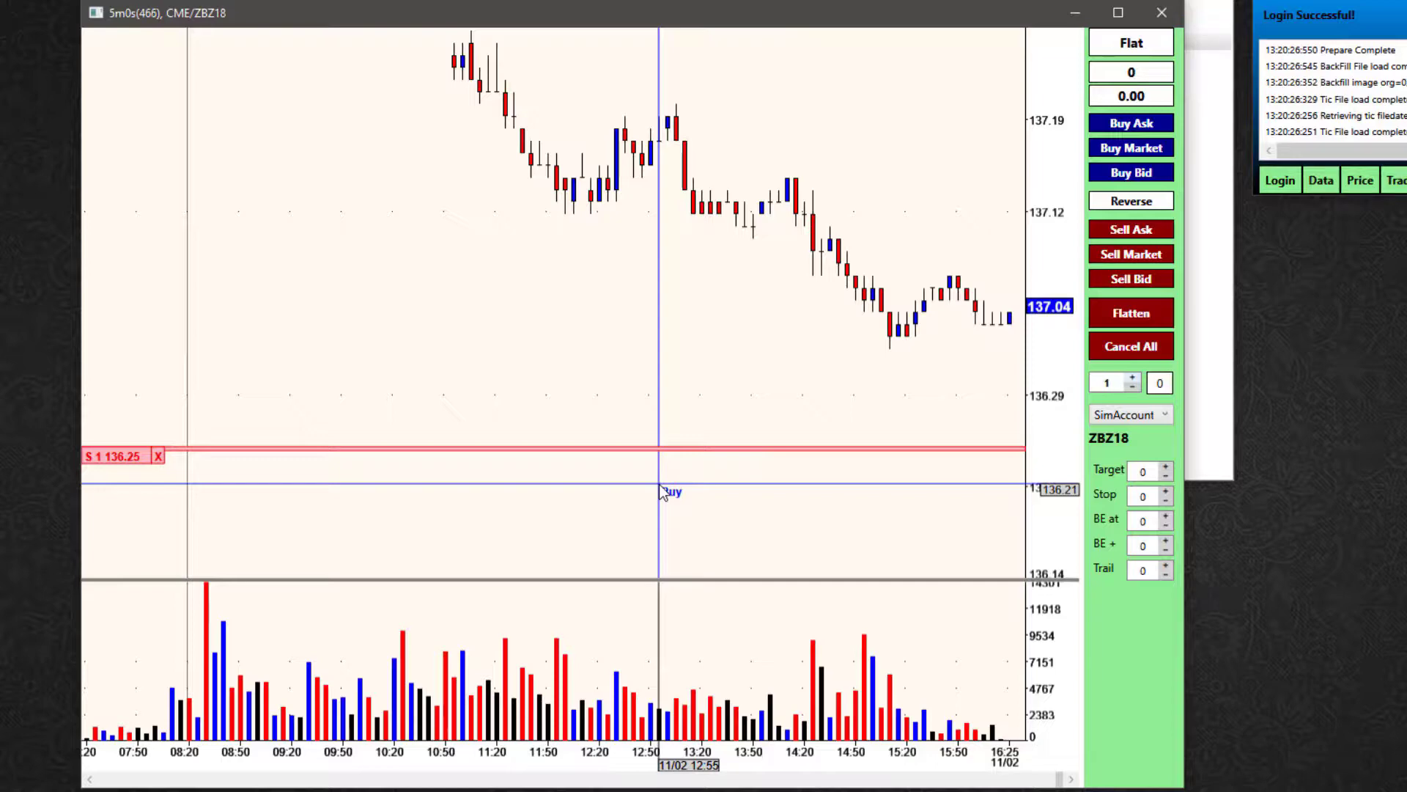
right_click(602, 49)
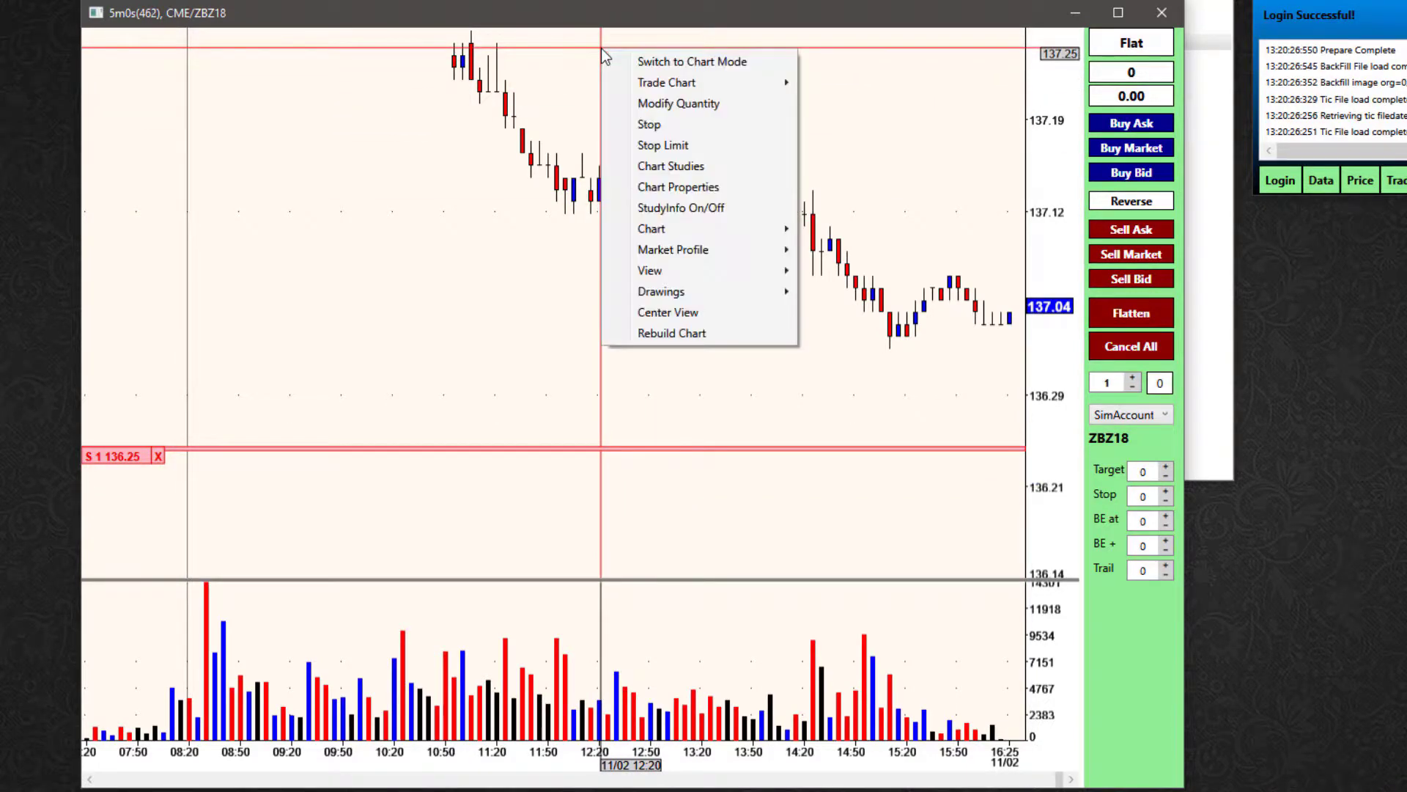
left_click(672, 124)
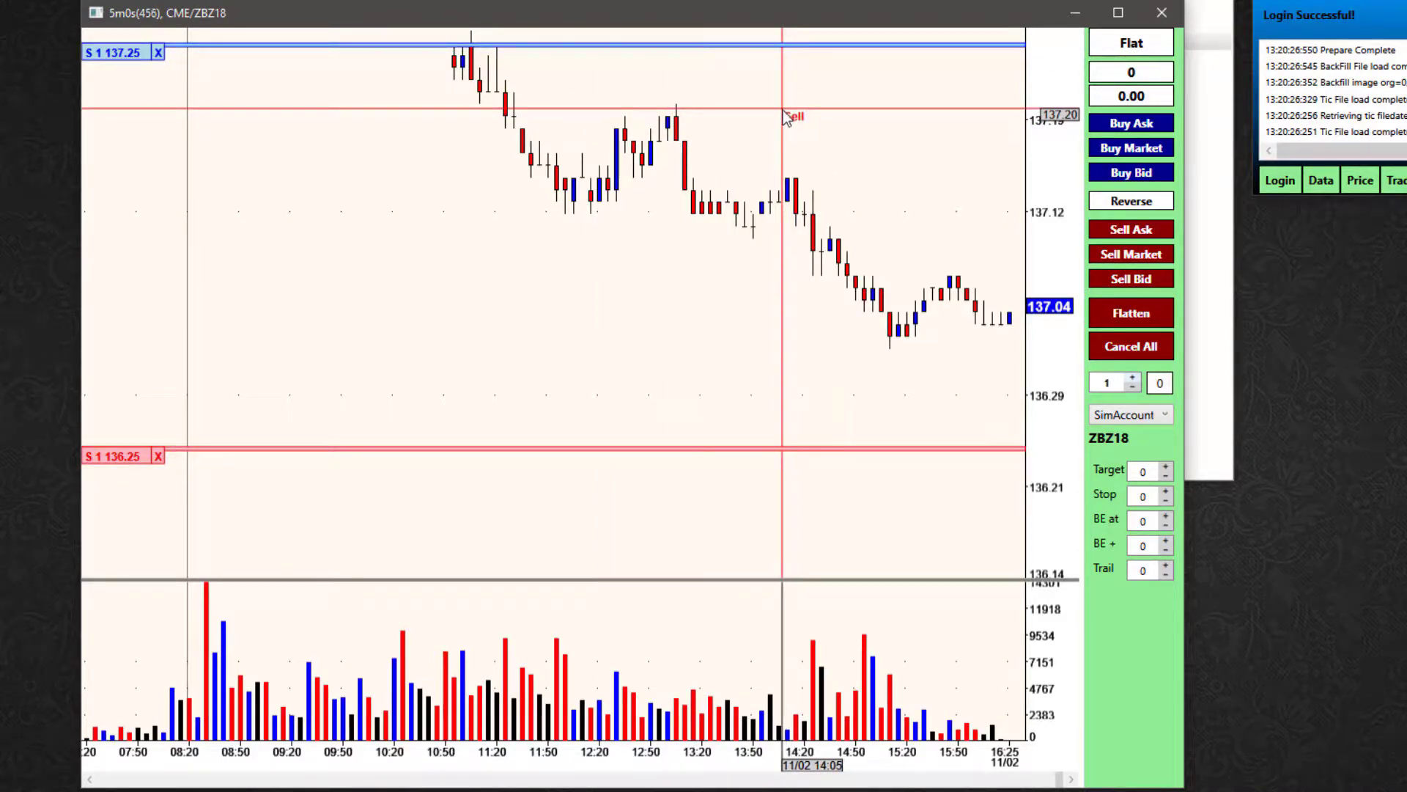
Step: Cancel both sell stops, place a 1-lot buy limit at 136.30 and raise it above market
left_click(158, 53)
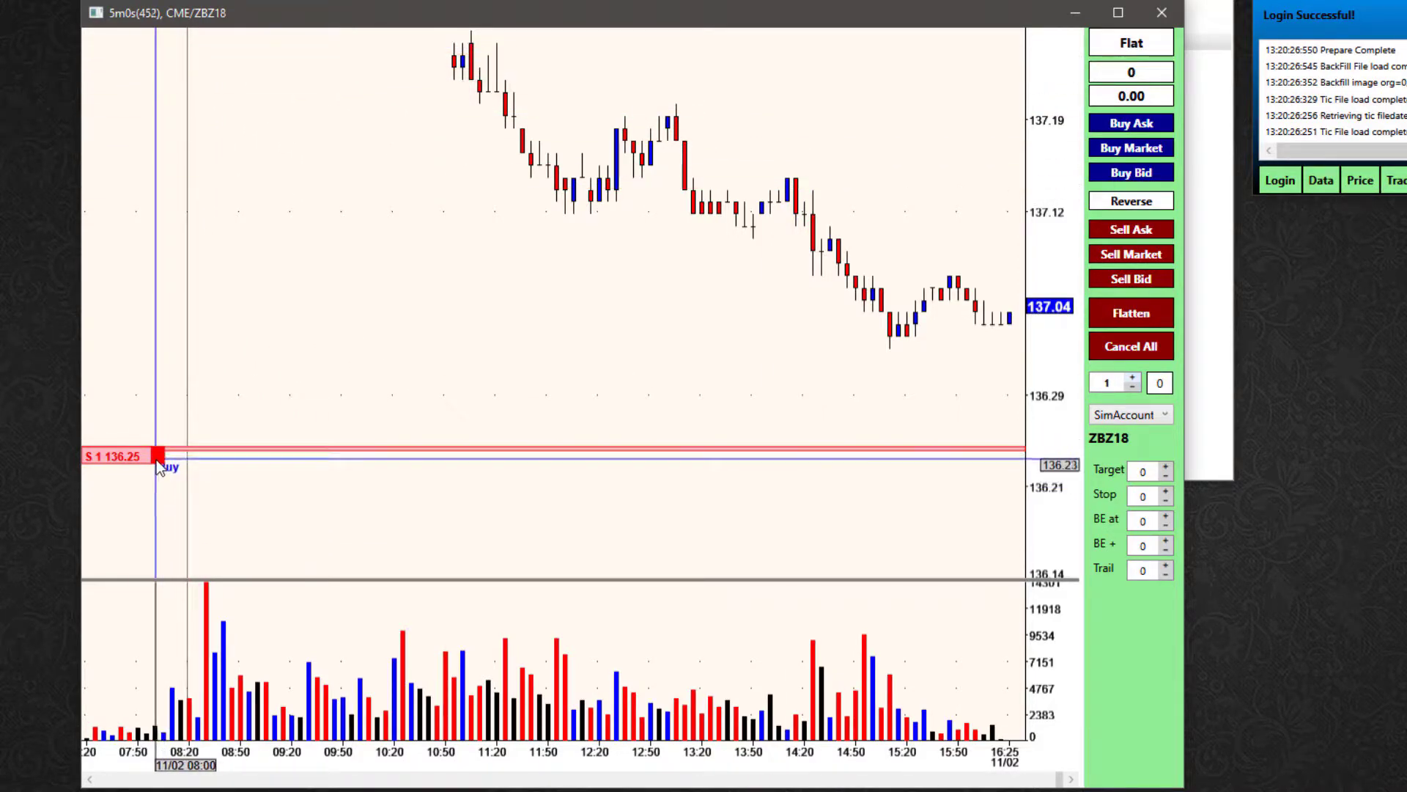
left_click(157, 457)
left_click(643, 375)
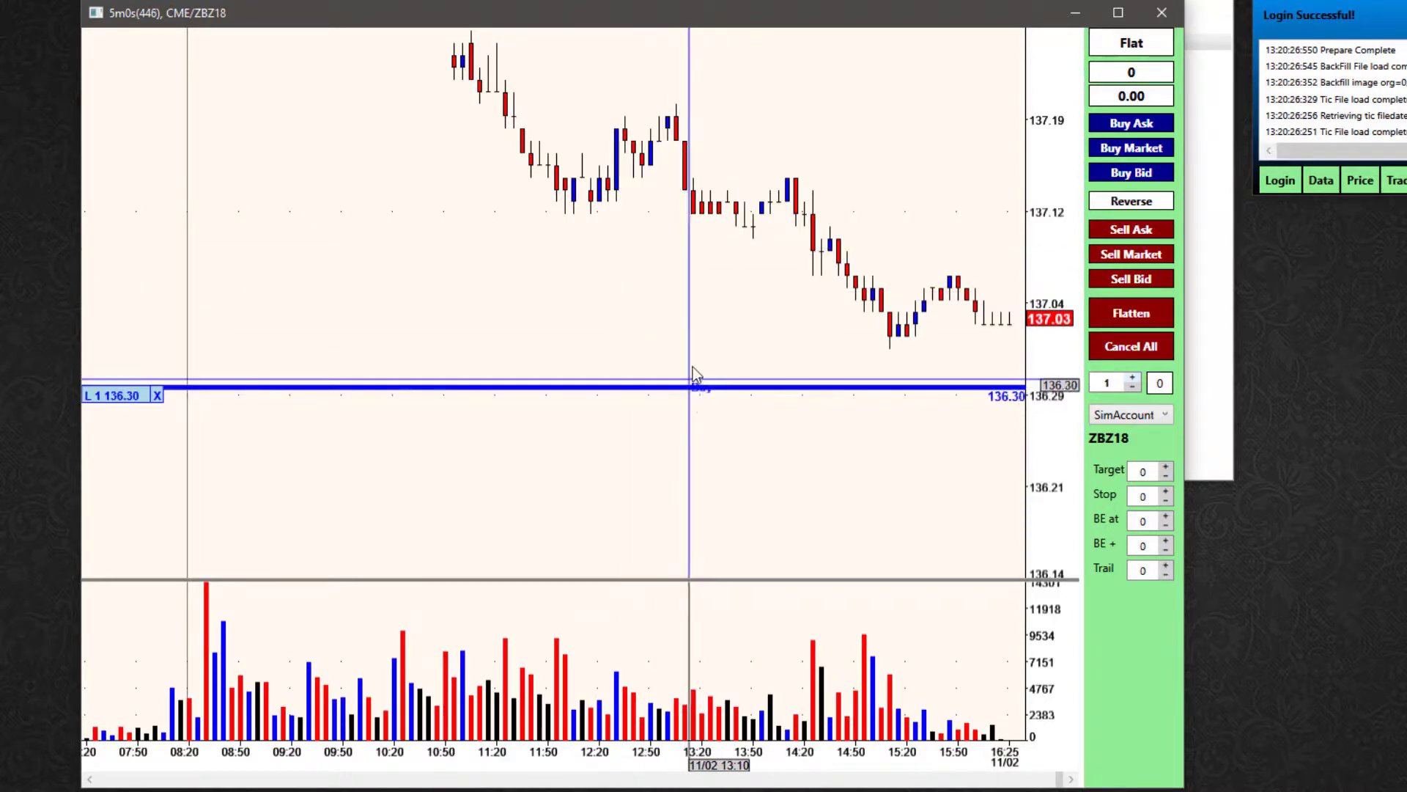
left_click_drag(692, 366, 699, 254)
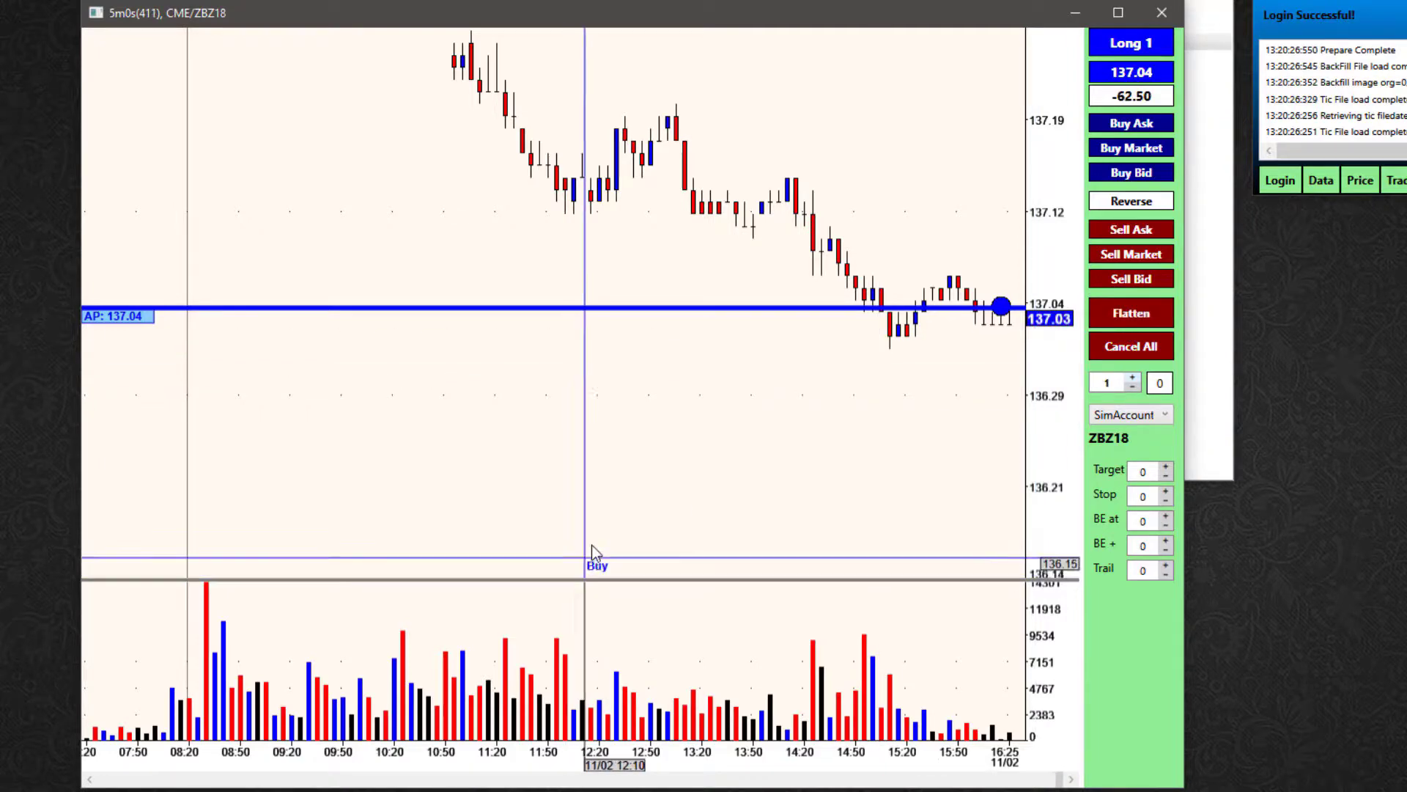
Step: Add a 136.19 buy limit and a 137.22 sell limit, then flatten the long position
left_click(604, 522)
left_click(700, 83)
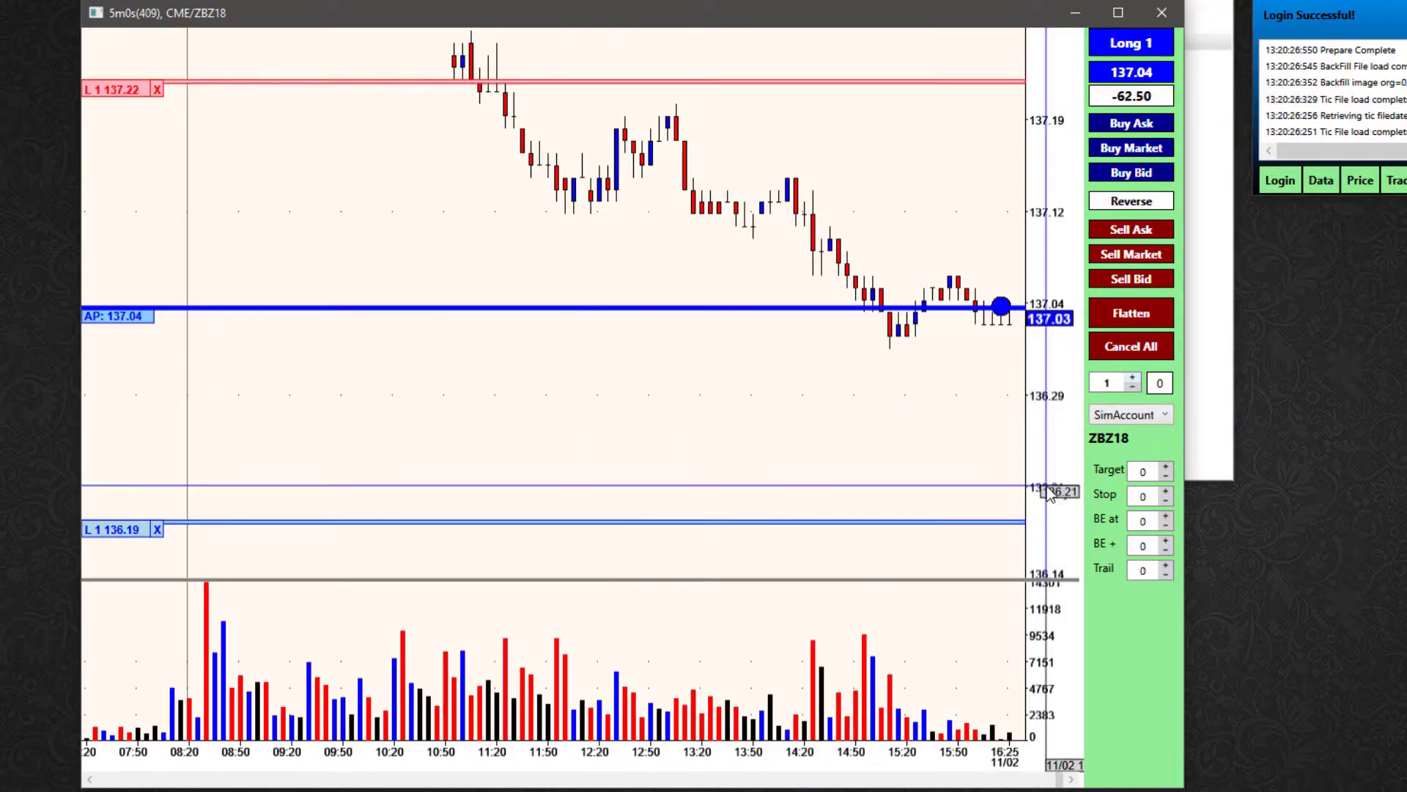
left_click(1128, 315)
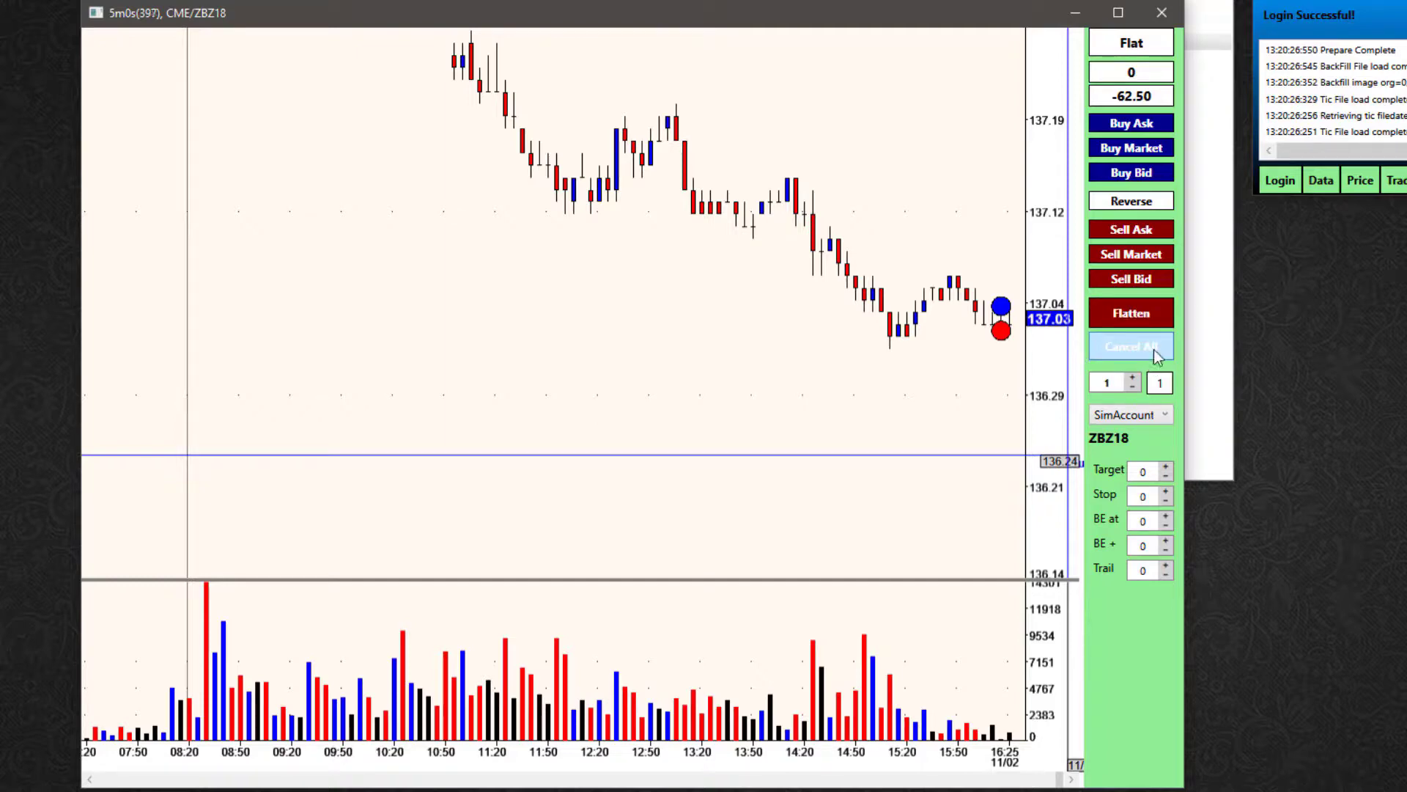
left_click(464, 513)
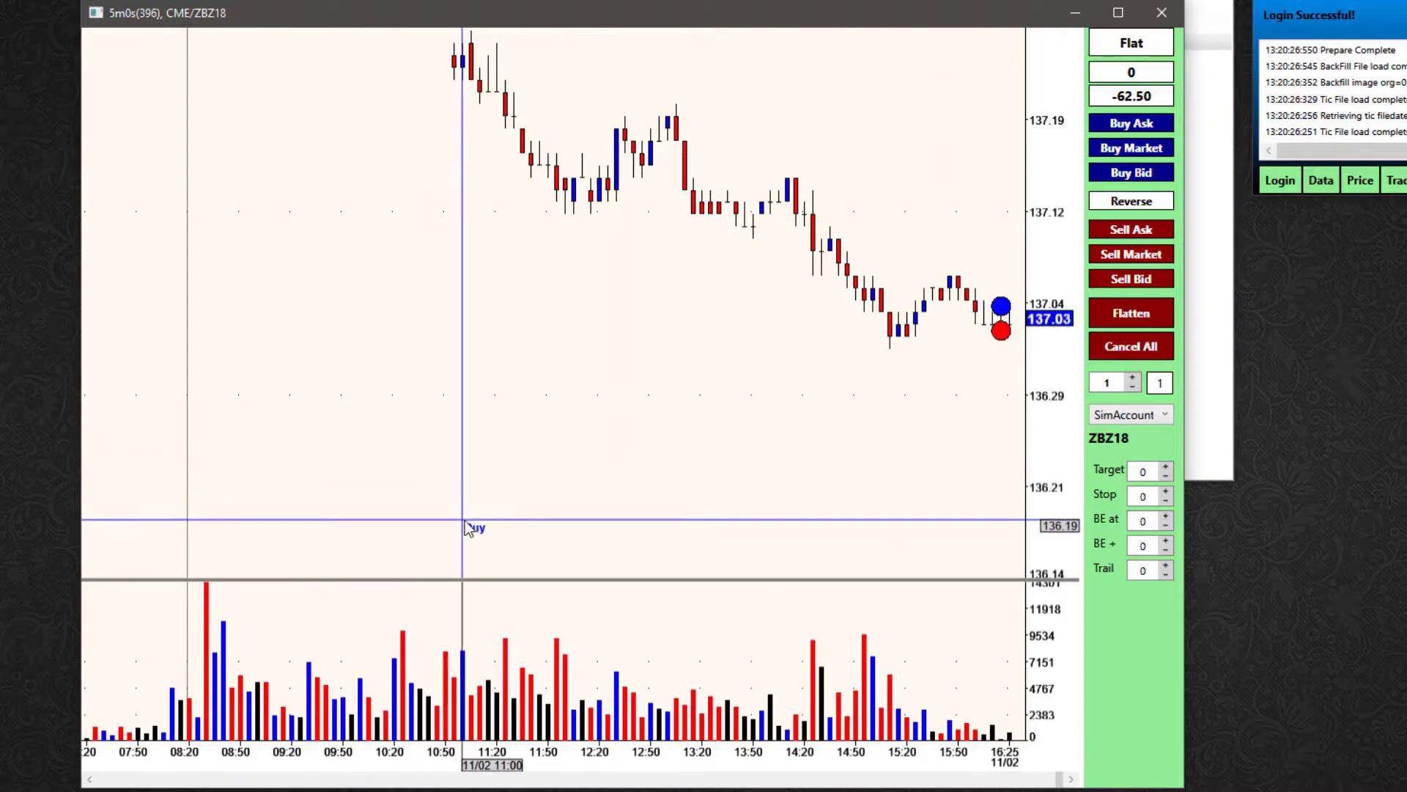
left_click(490, 447)
left_click(500, 374)
left_click(614, 47)
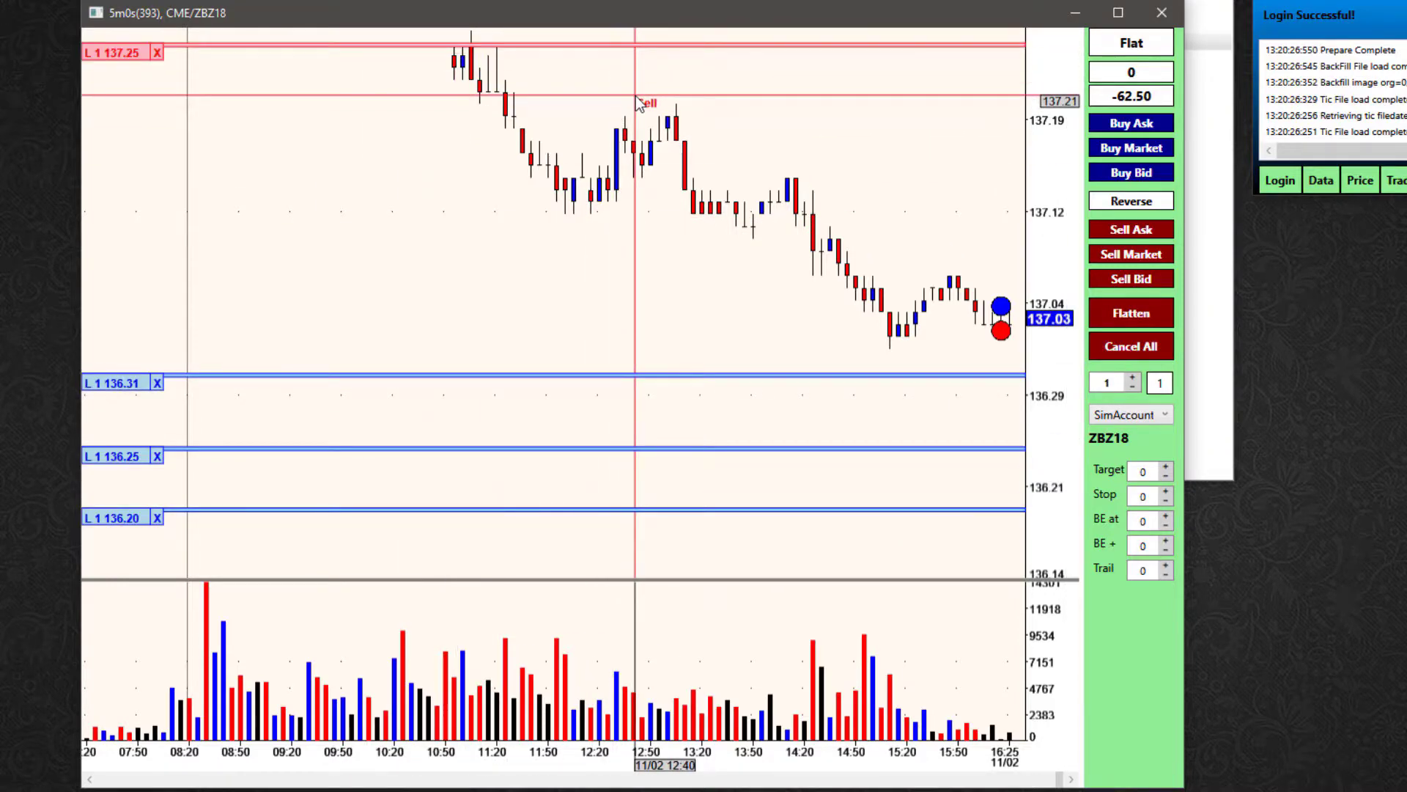
left_click(636, 95)
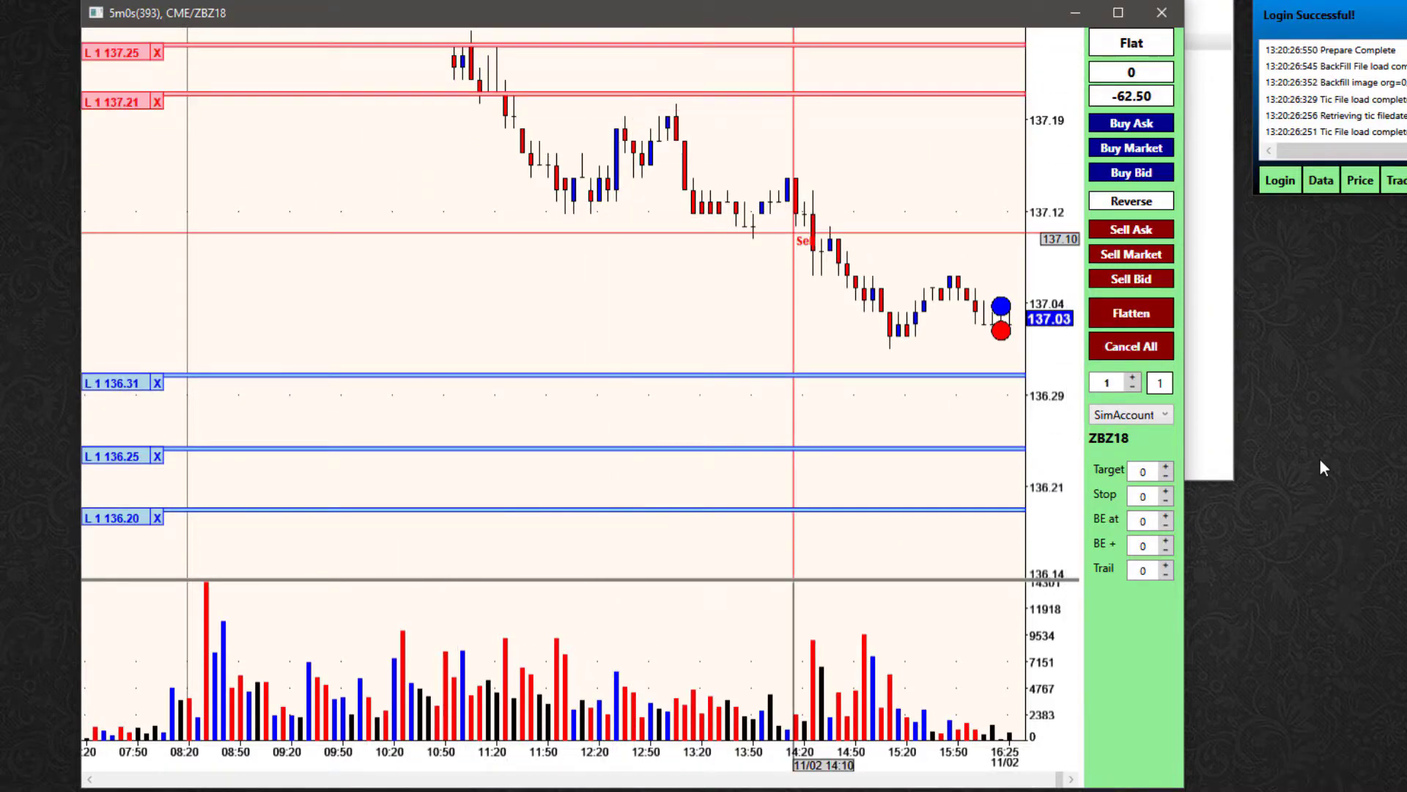
left_click(1137, 350)
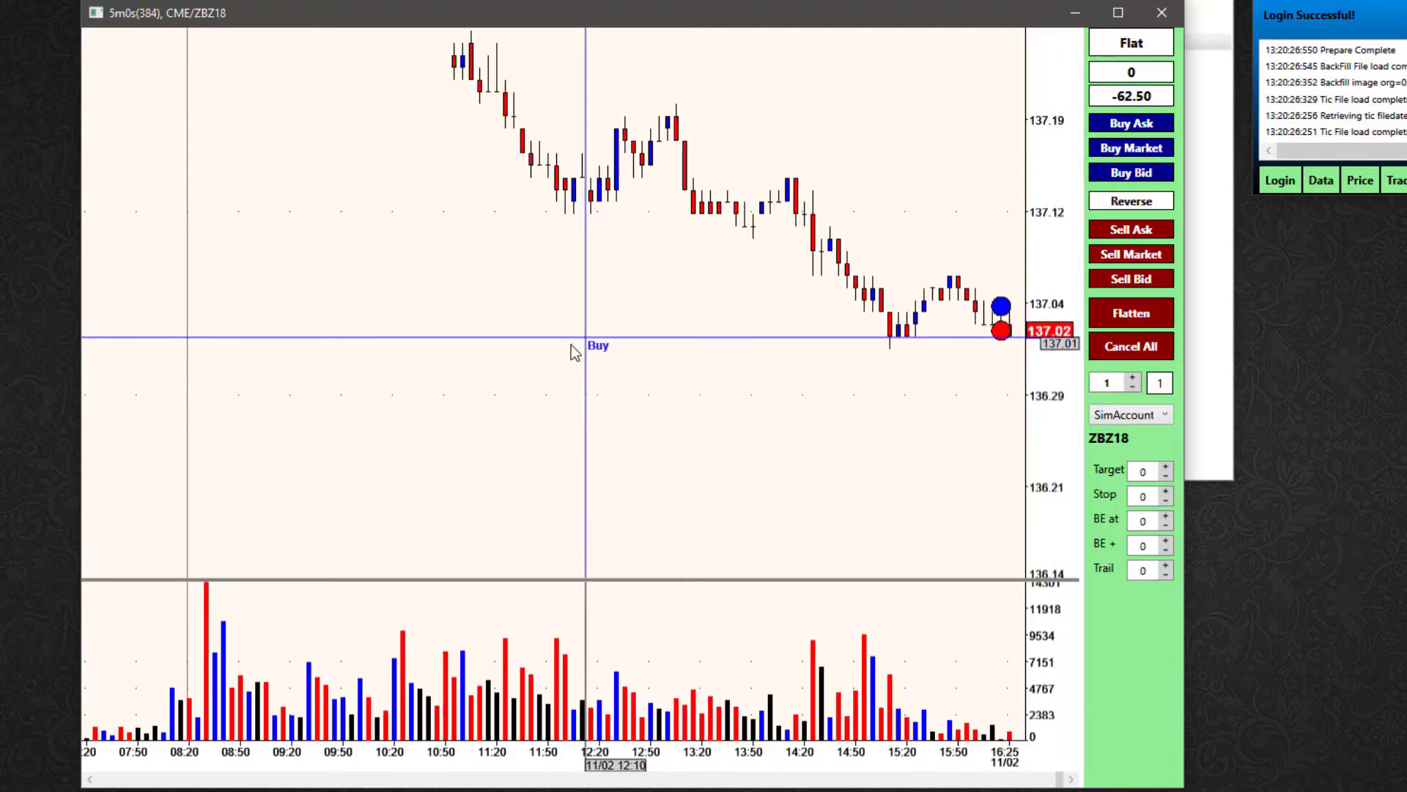
Step: Switch the ZBZ18 chart to Trade Chart > Live and select the test trading account
right_click(616, 382)
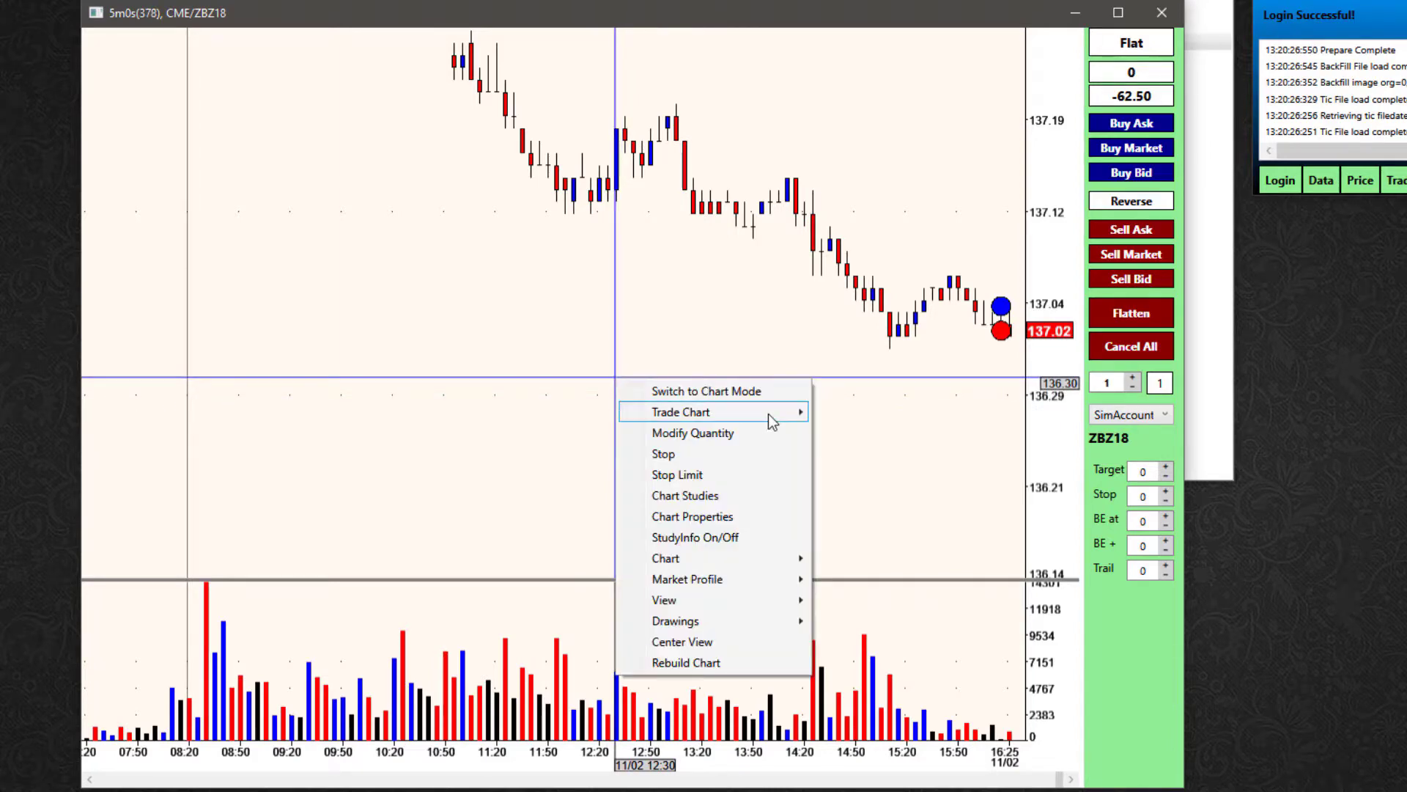
mouse_move(769, 415)
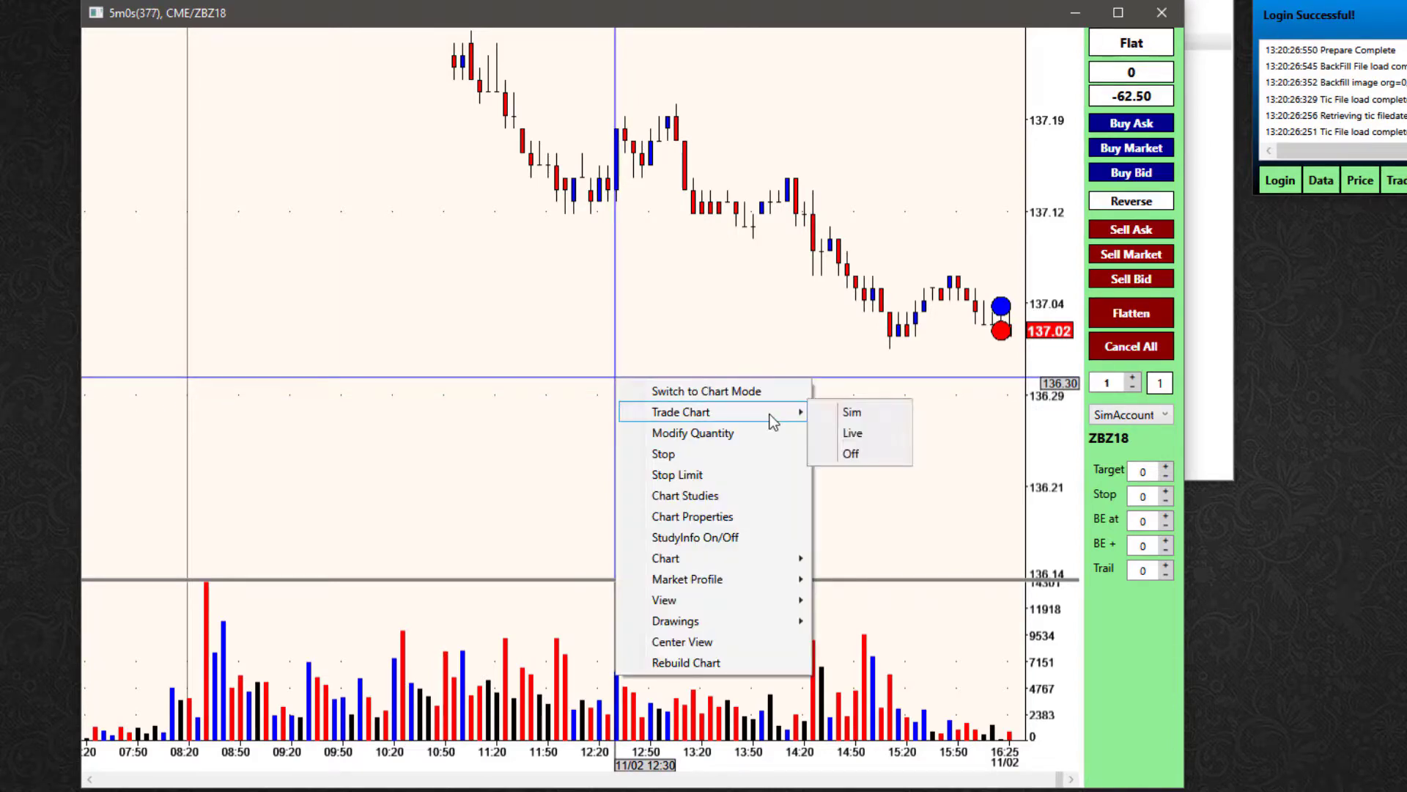
left_click(874, 435)
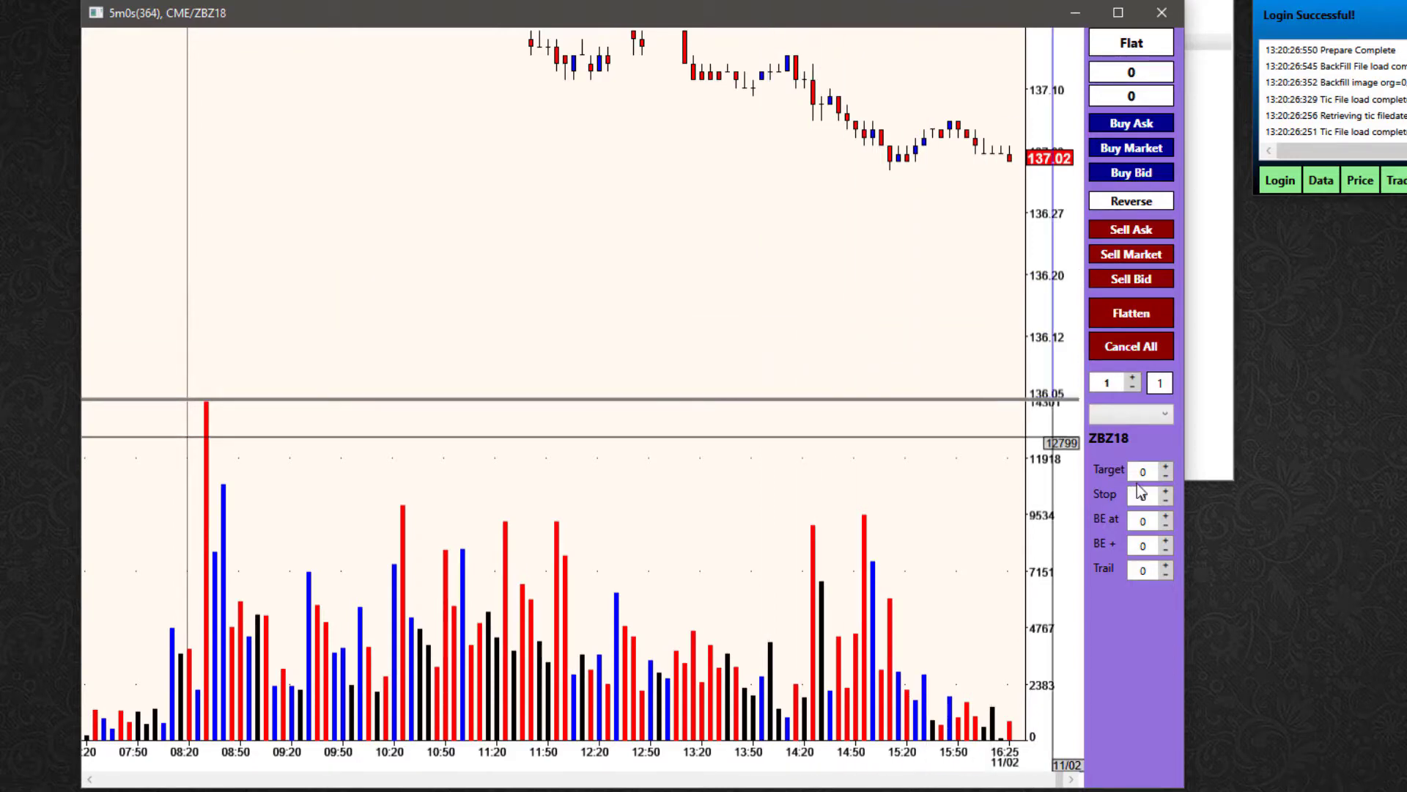
left_click(1158, 419)
left_click(1135, 456)
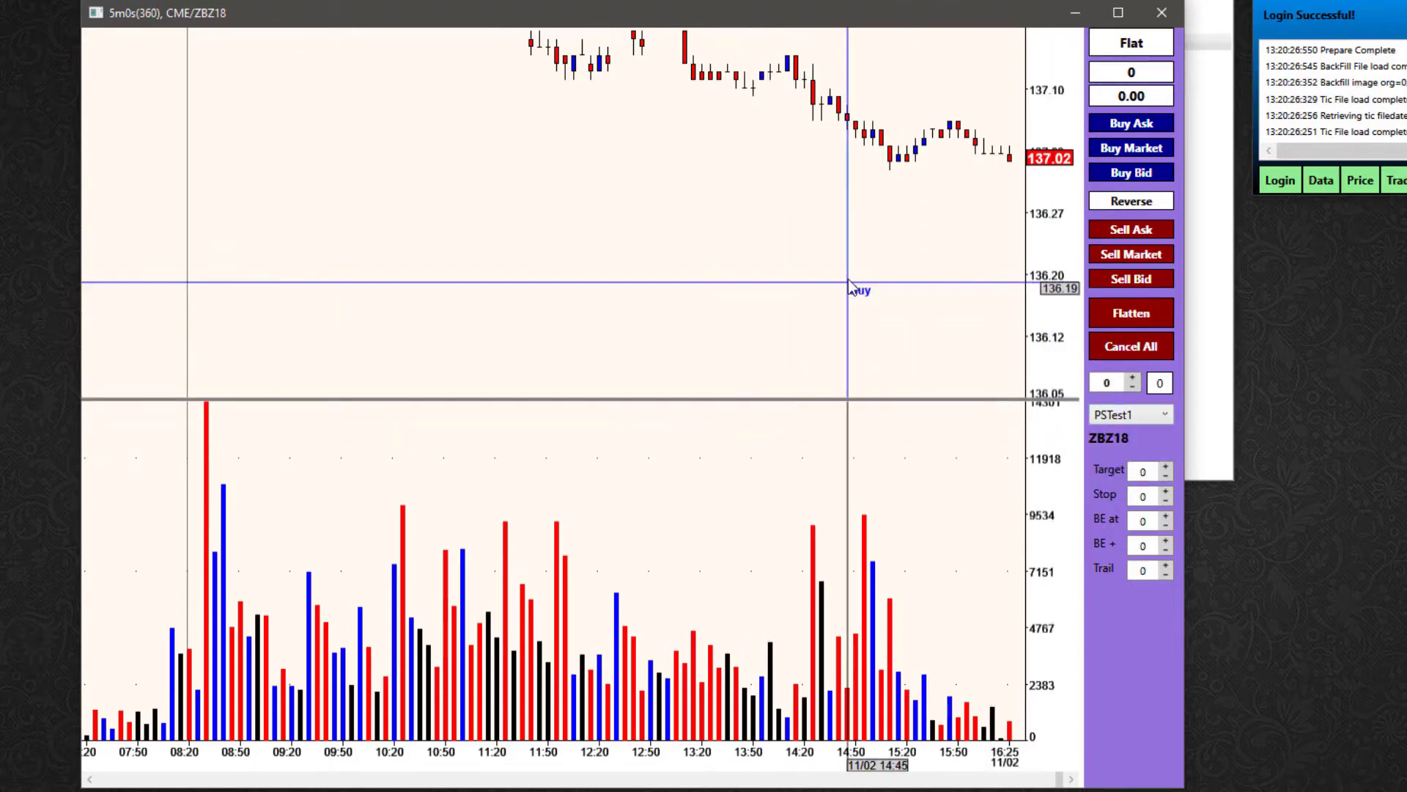
Step: Set the chart's trading from Live back to Trade Chart > Sim
right_click(666, 190)
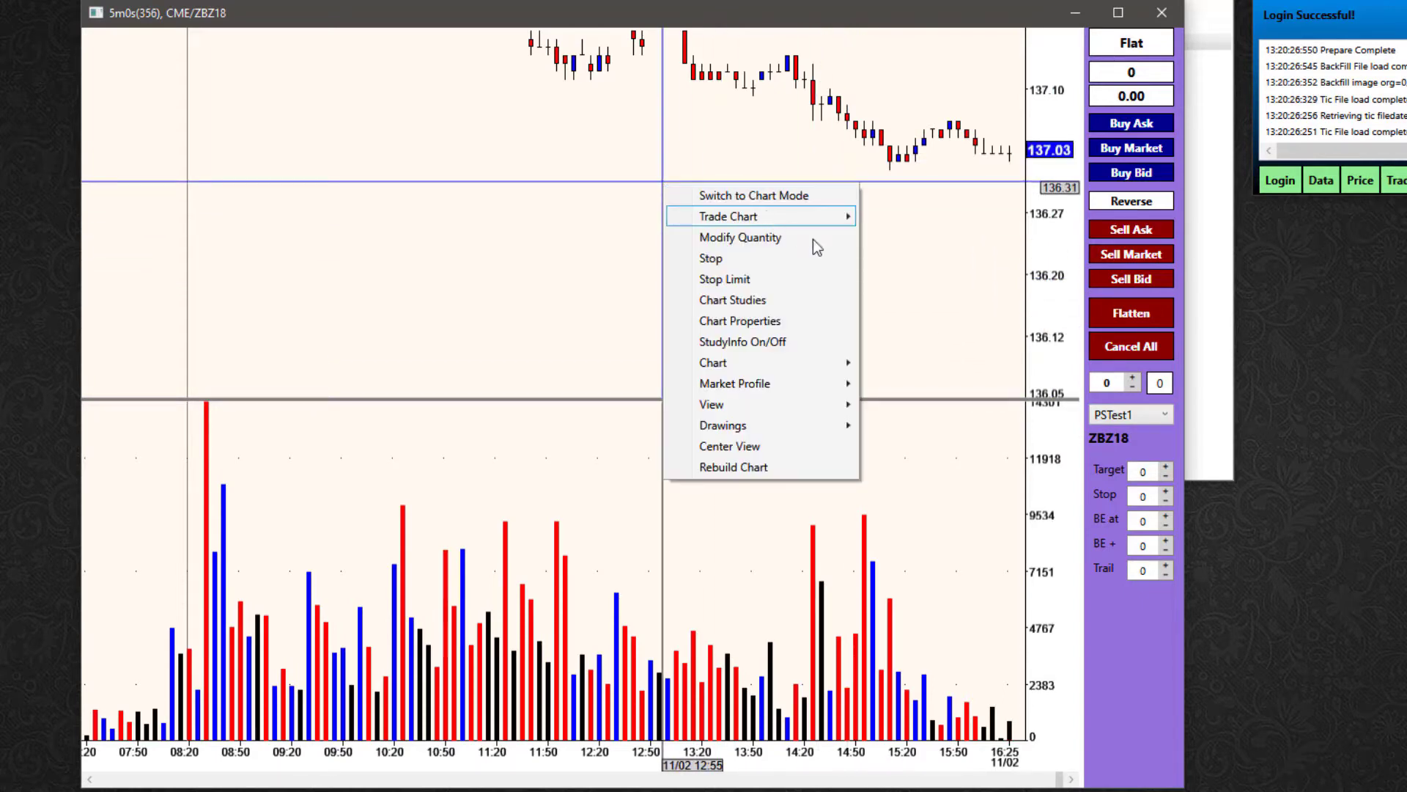
mouse_move(824, 224)
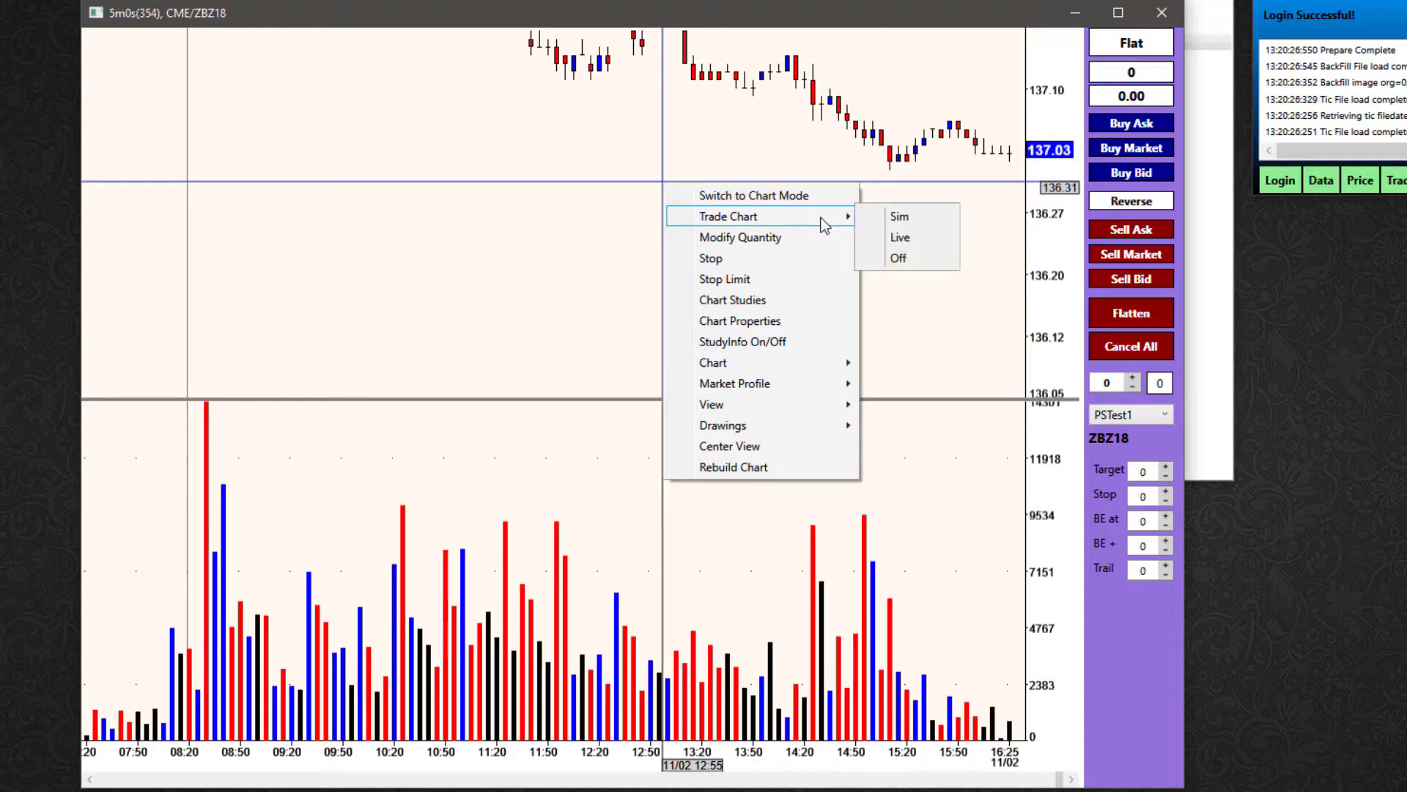
left_click(896, 225)
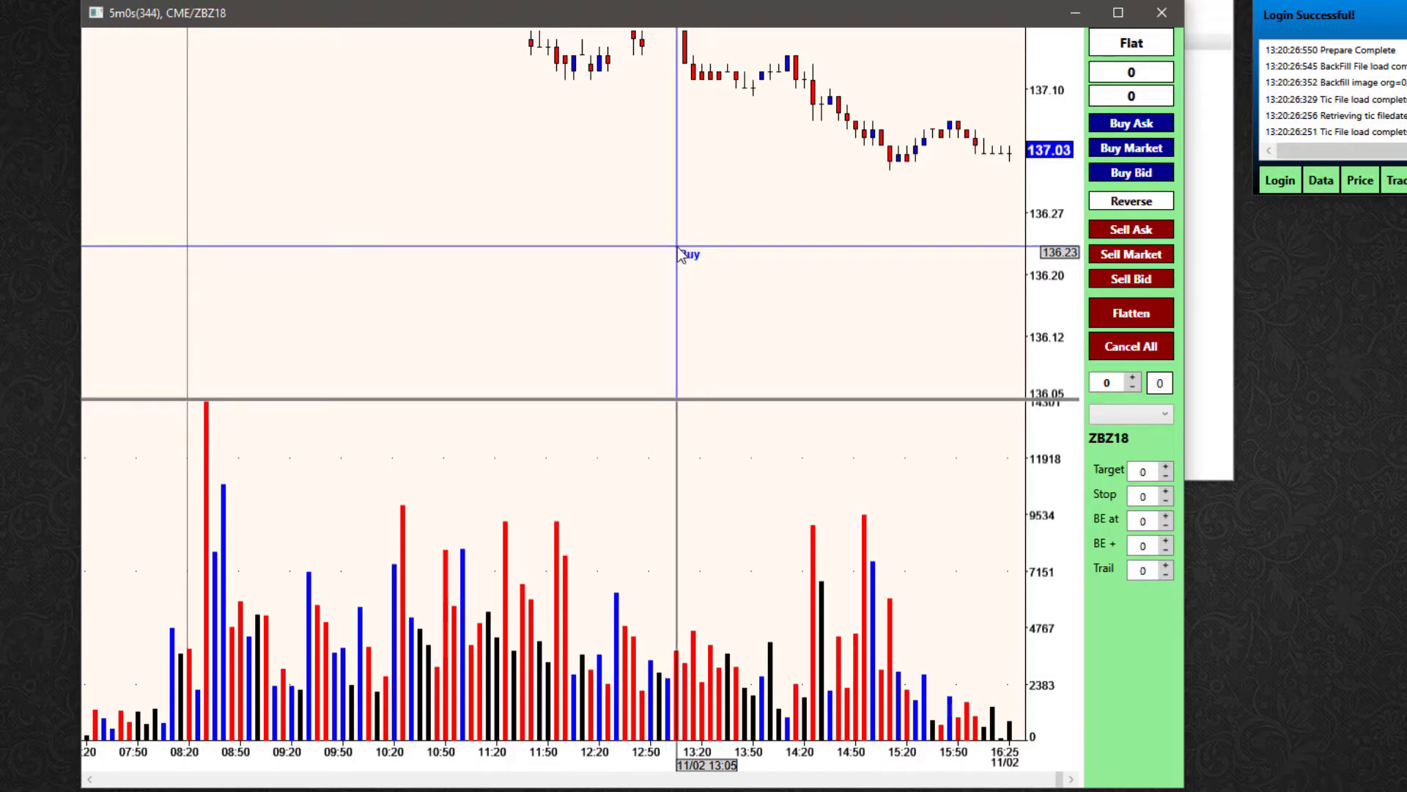
Step: Choose Switch to Chart Mode from the chart's context menu to leave trade mode
right_click(675, 202)
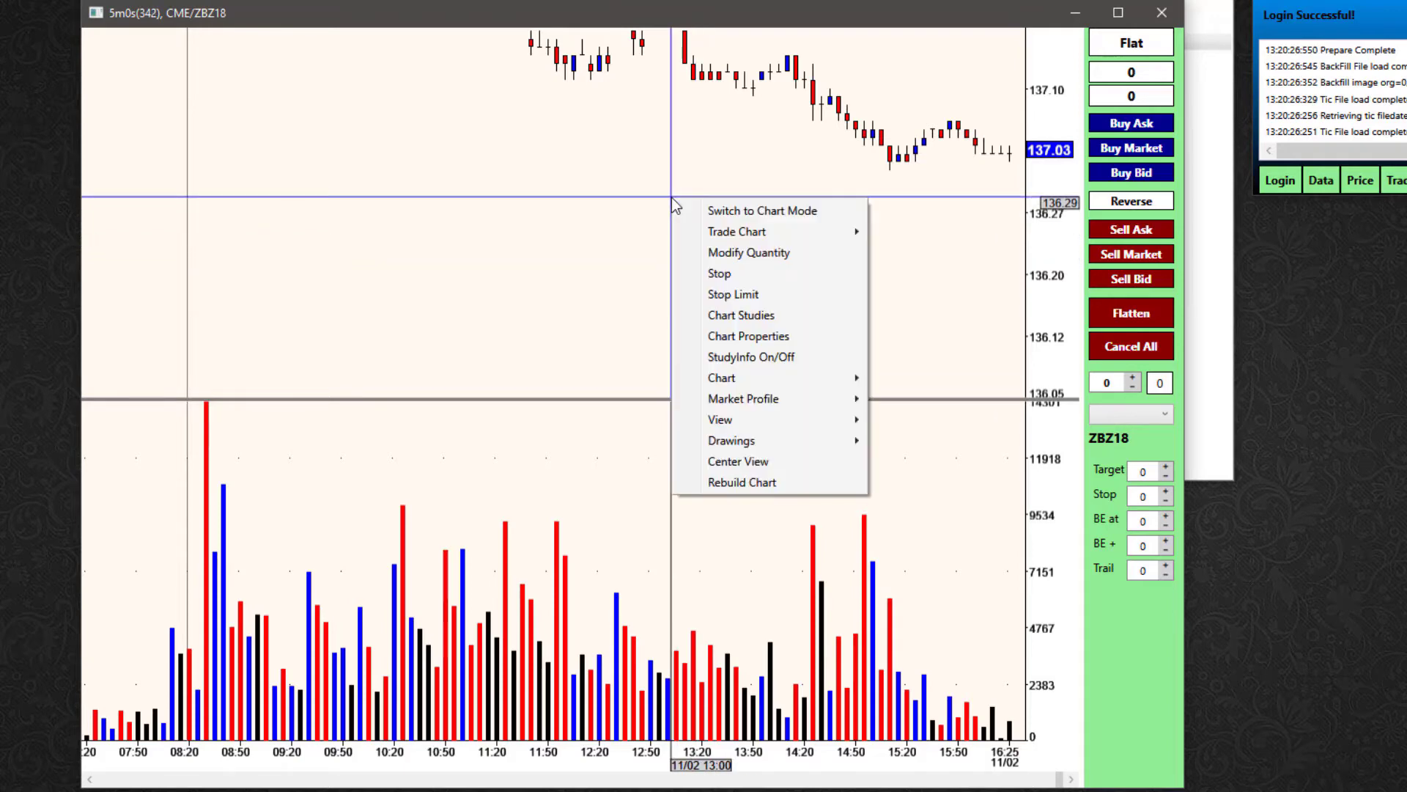
left_click(783, 220)
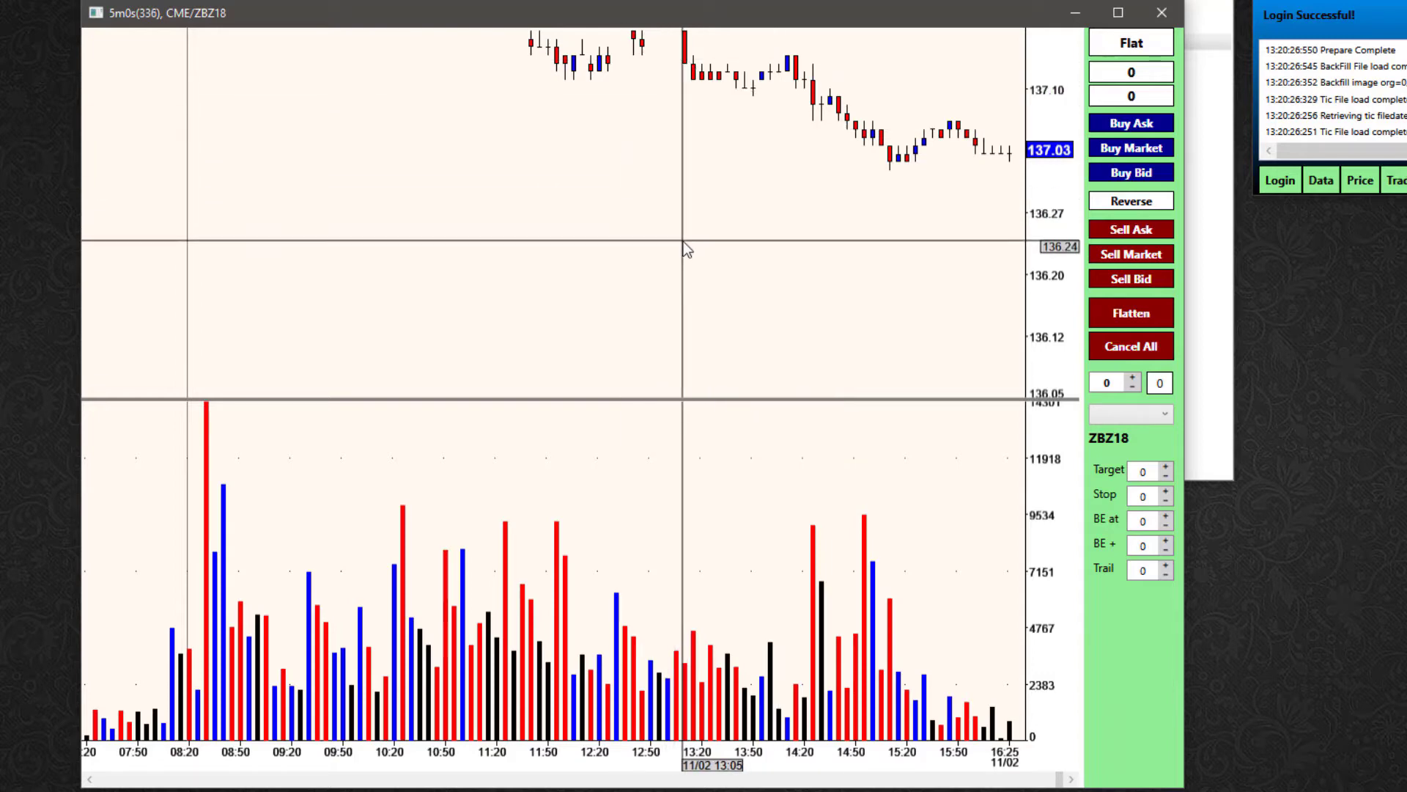